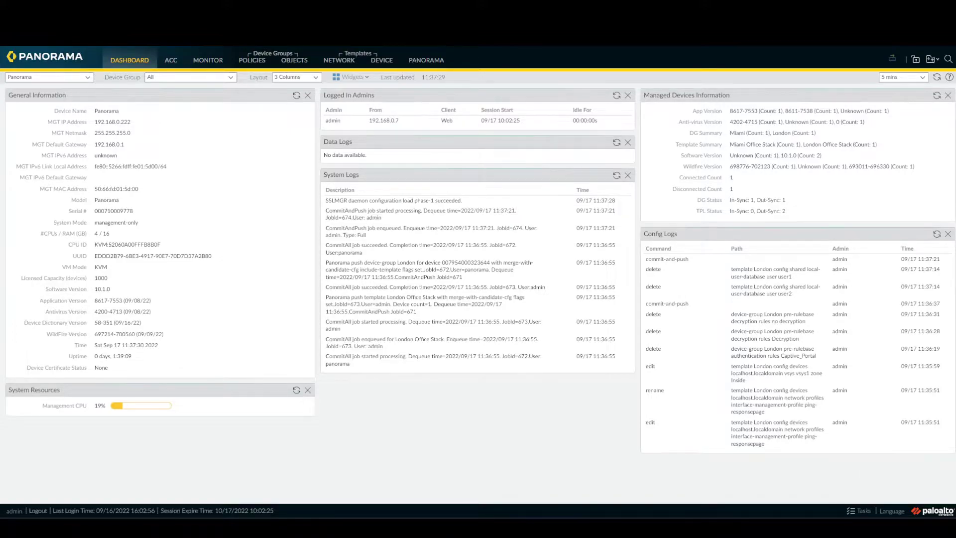
- Show the London template's Interface Mgmt profiles, where only the ping profile is listed
click(340, 59)
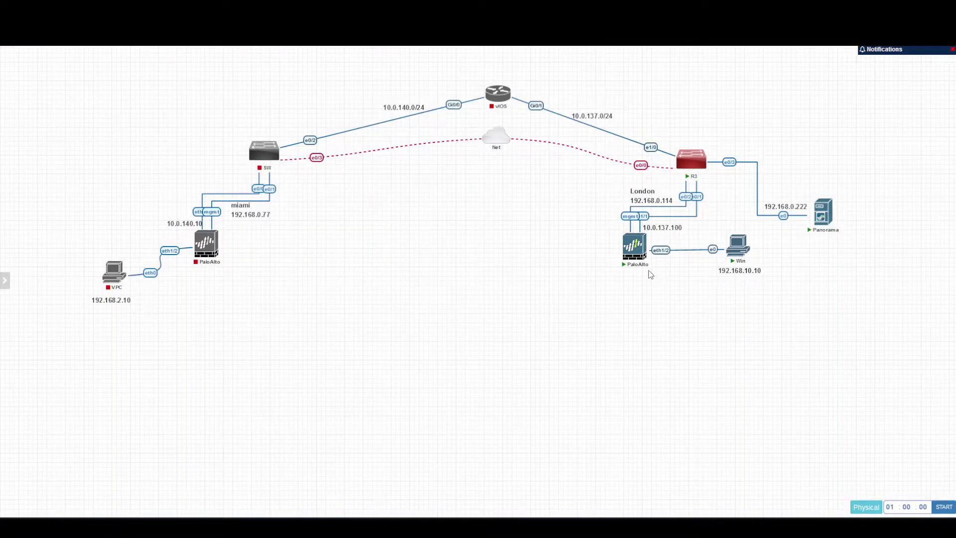
mouse_move(646, 257)
mouse_move(746, 257)
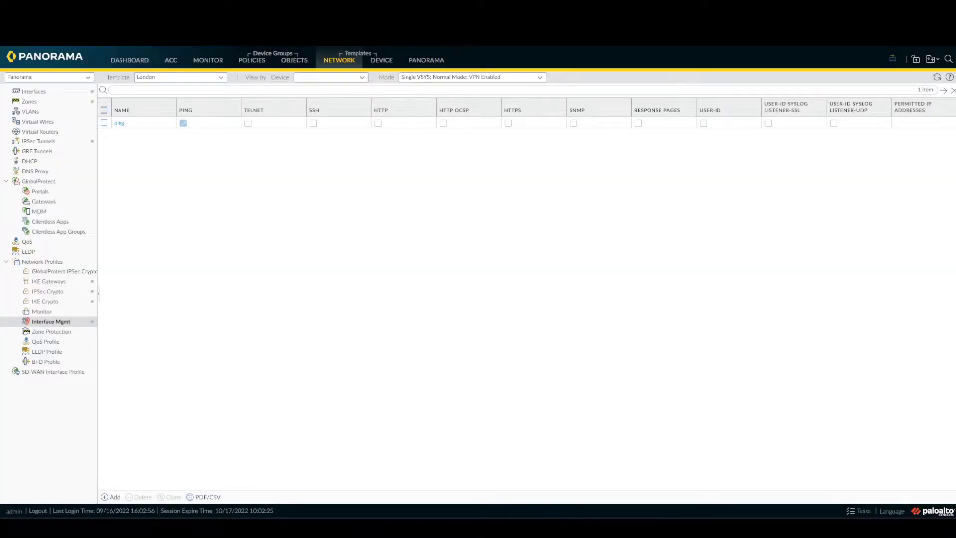
- Show the London template's device certificates under Certificate Management
click(389, 62)
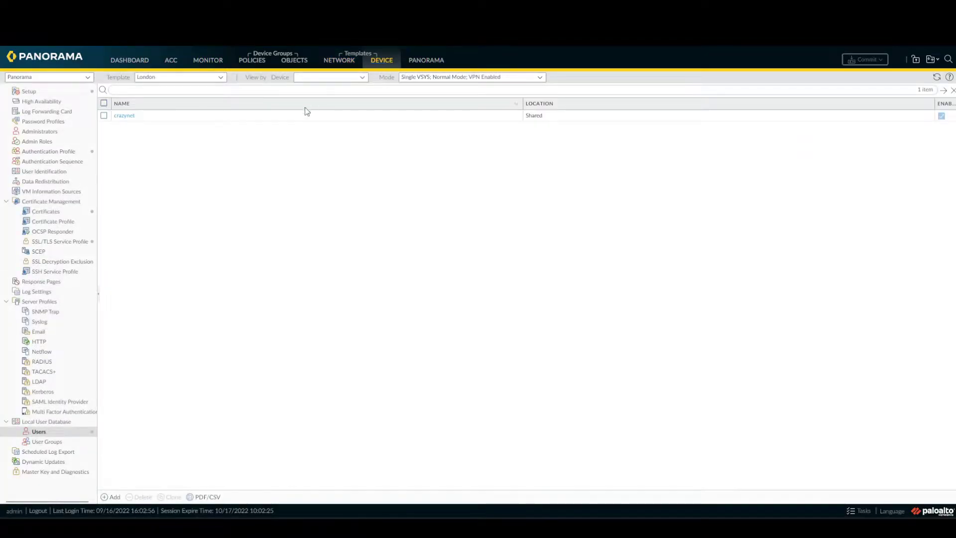
click(60, 214)
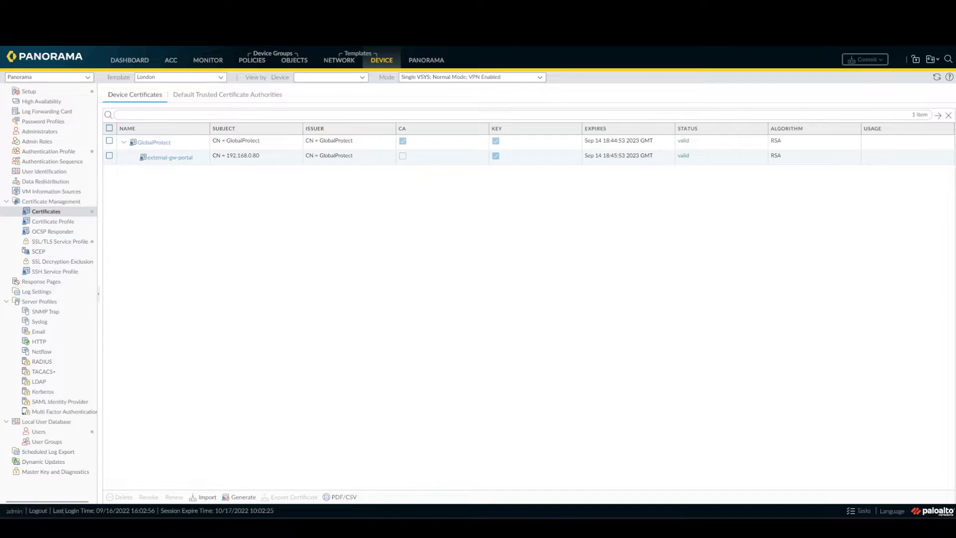
- Name a new certificate trusted-ca, reuse it as Common Name, and mark it a Certificate Authority
click(234, 497)
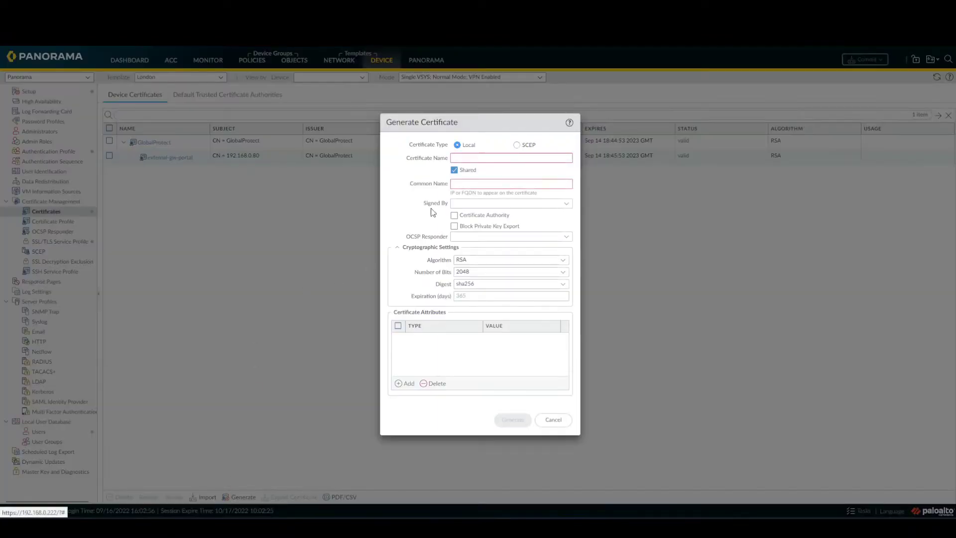
drag(498, 125, 382, 106)
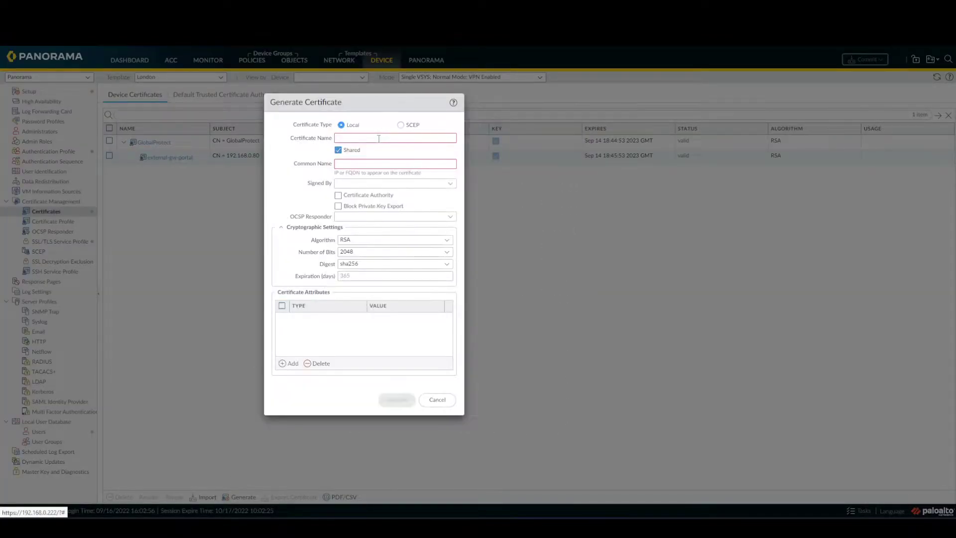
click(379, 139)
text(trust)
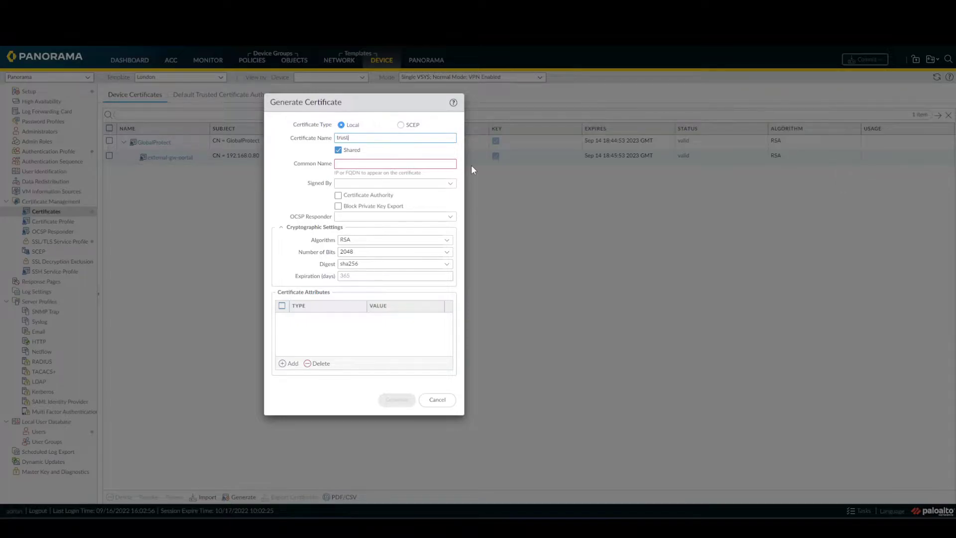
click(471, 170)
text(ed-ca)
text(ca)
drag(388, 138, 271, 123)
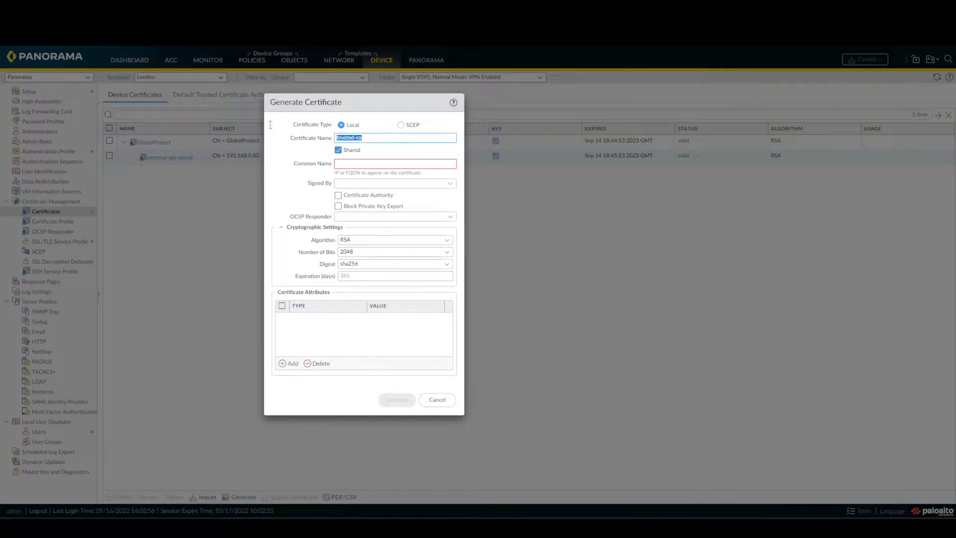
key(ctrl+c)
click(357, 163)
key(ctrl+v)
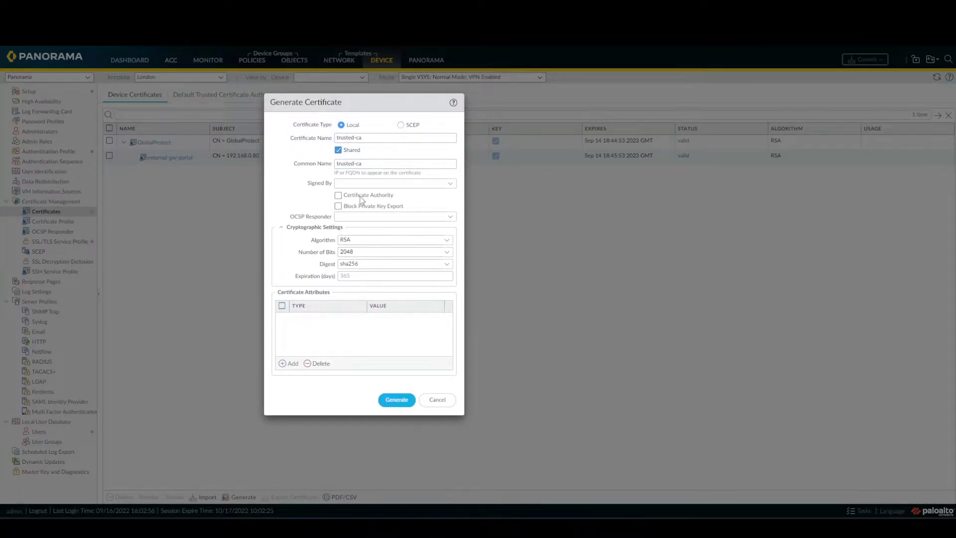
click(339, 196)
- Add Country, State and Organization attribute rows to the certificate
click(285, 362)
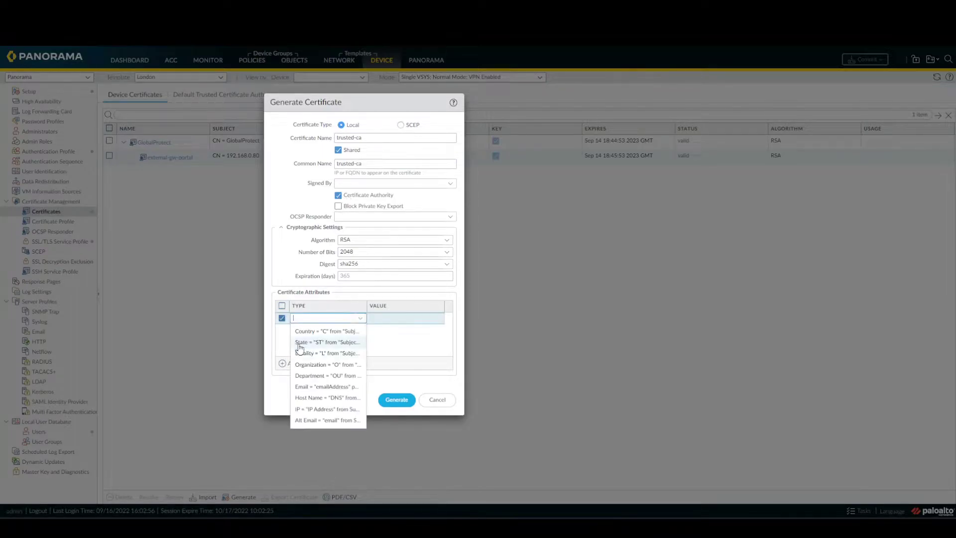
click(304, 332)
click(291, 365)
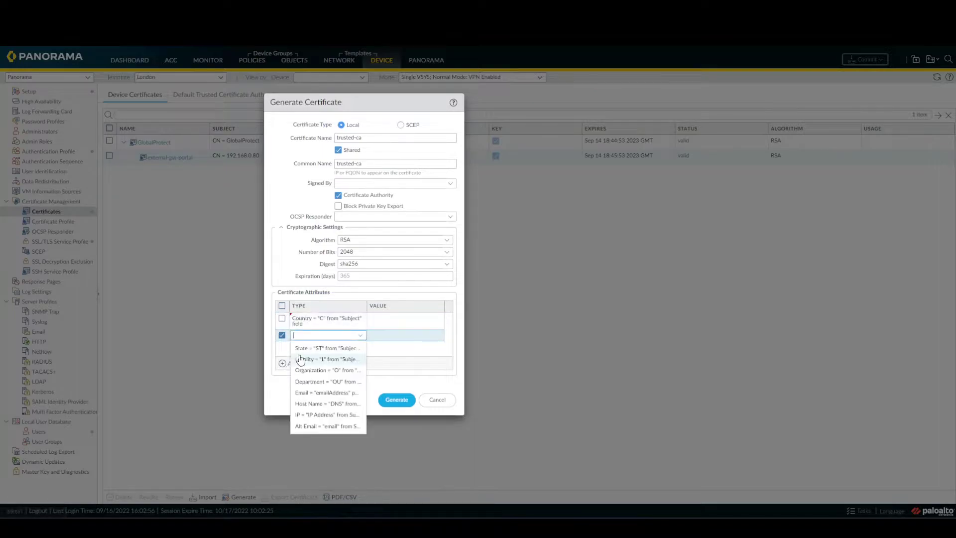
click(319, 347)
click(287, 366)
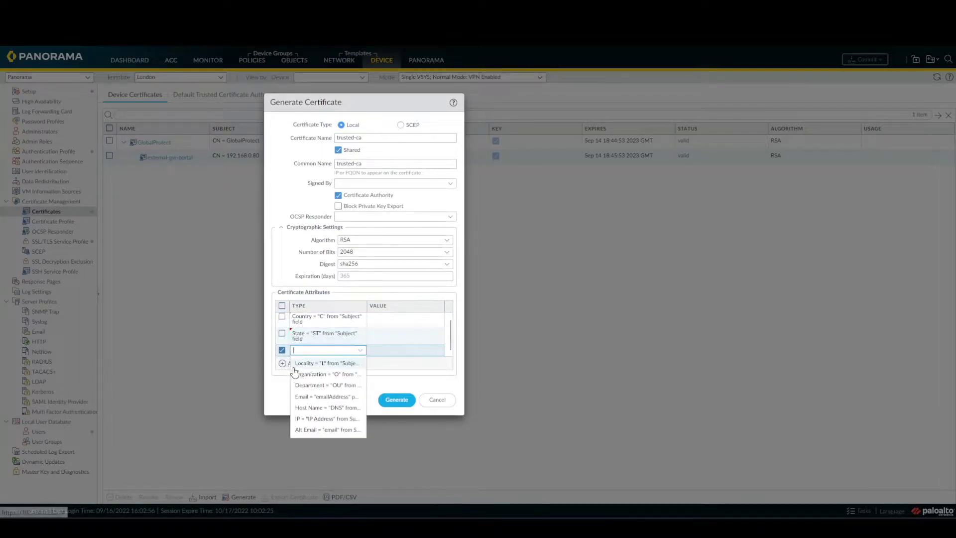
click(317, 386)
- Fill the attributes with MT, Valletta and Crazynet, then generate trusted-ca
click(393, 324)
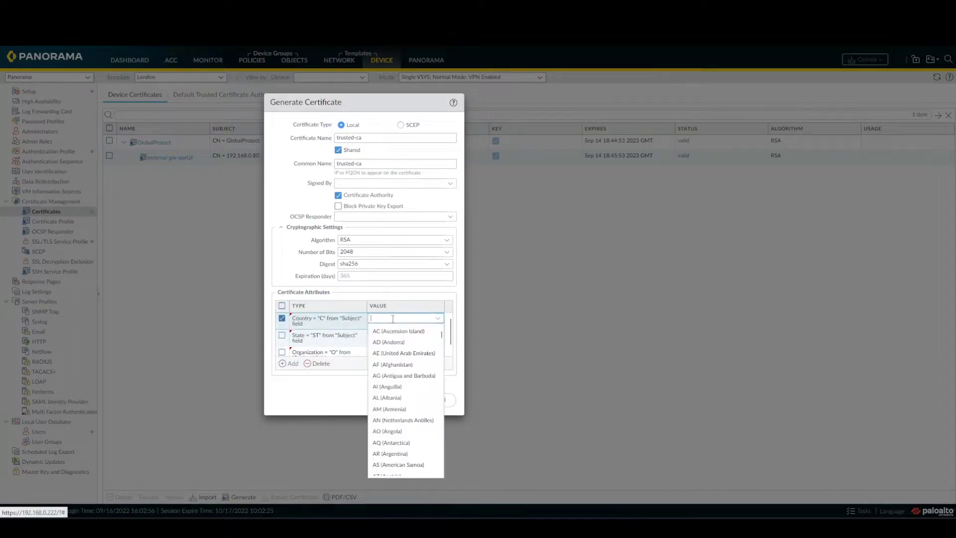
text(mt)
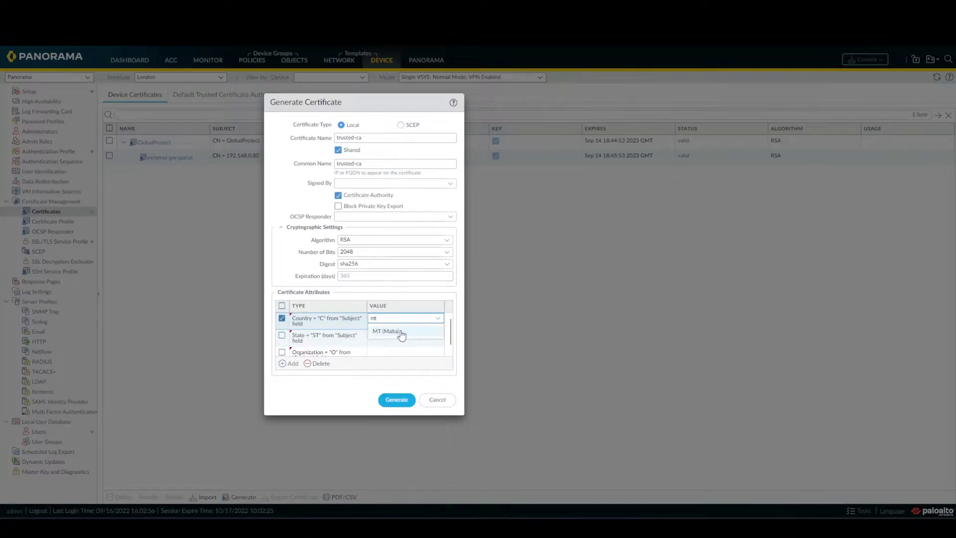
click(398, 332)
click(391, 341)
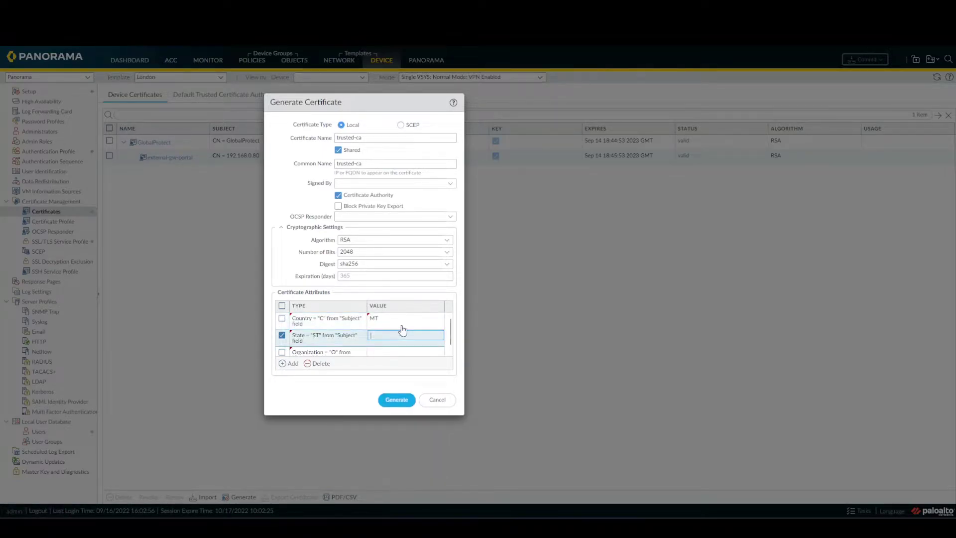
text(Valletta)
scroll(409, 343, down, 1)
scroll(409, 342, down, 1)
click(395, 333)
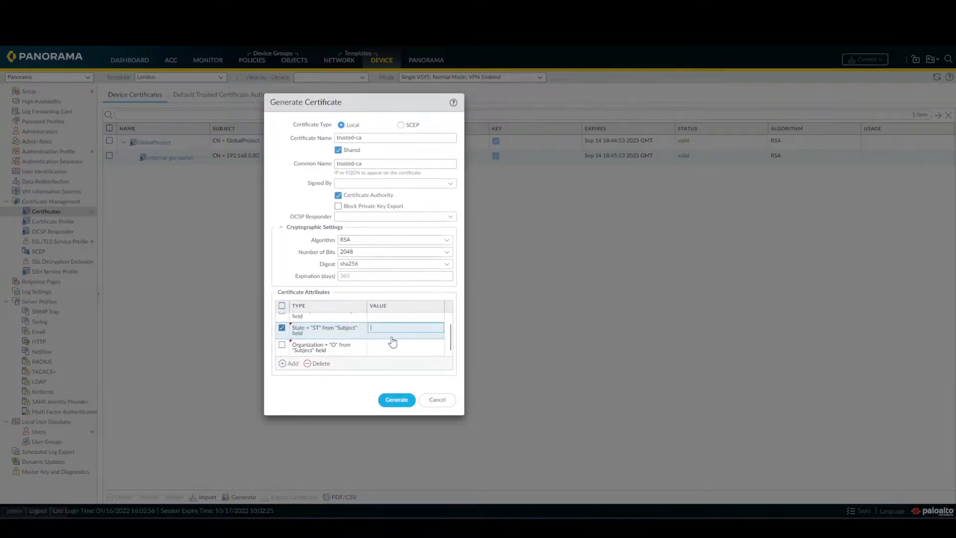
text(Valletta)
click(406, 347)
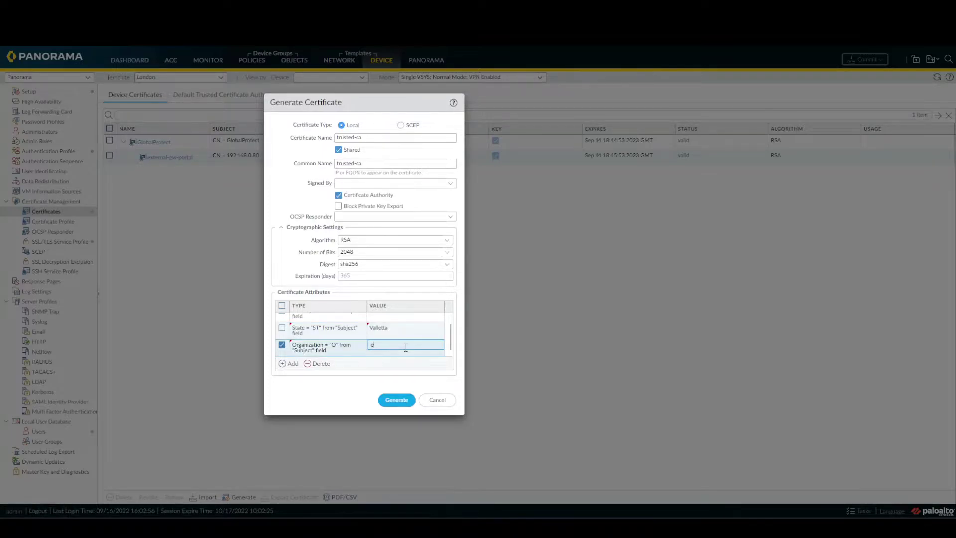
text(Crazynet)
click(329, 393)
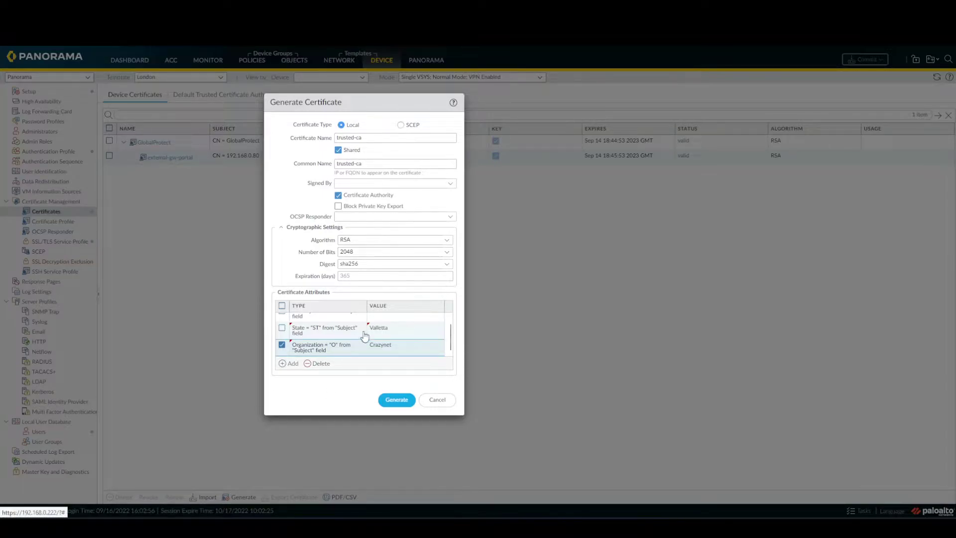
click(396, 398)
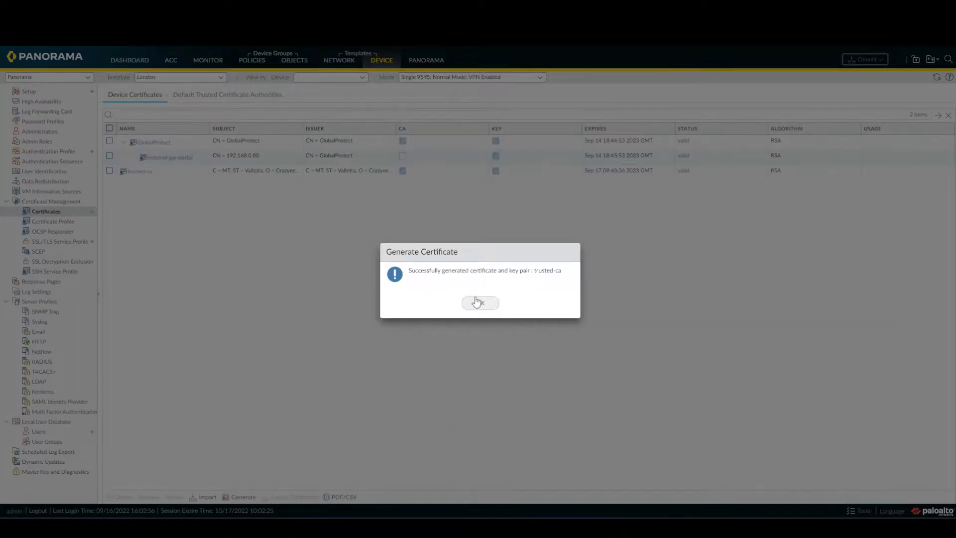
- Start a new certificate named untrusted-ca with the same Common Name
click(479, 303)
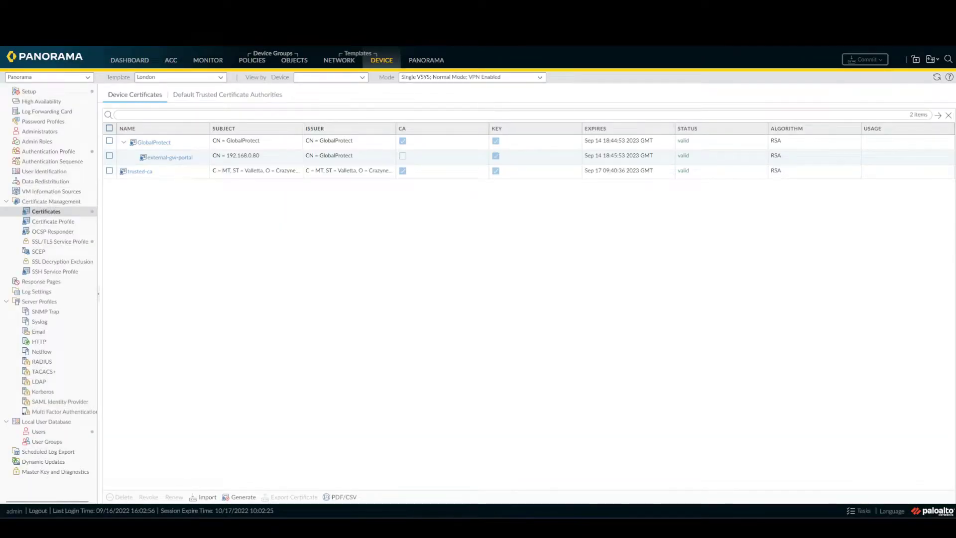
click(109, 171)
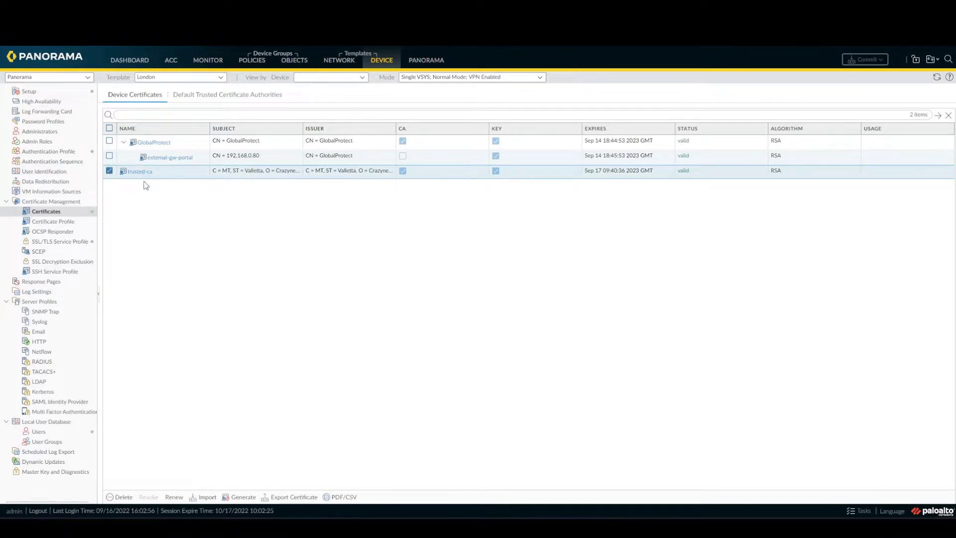
click(239, 497)
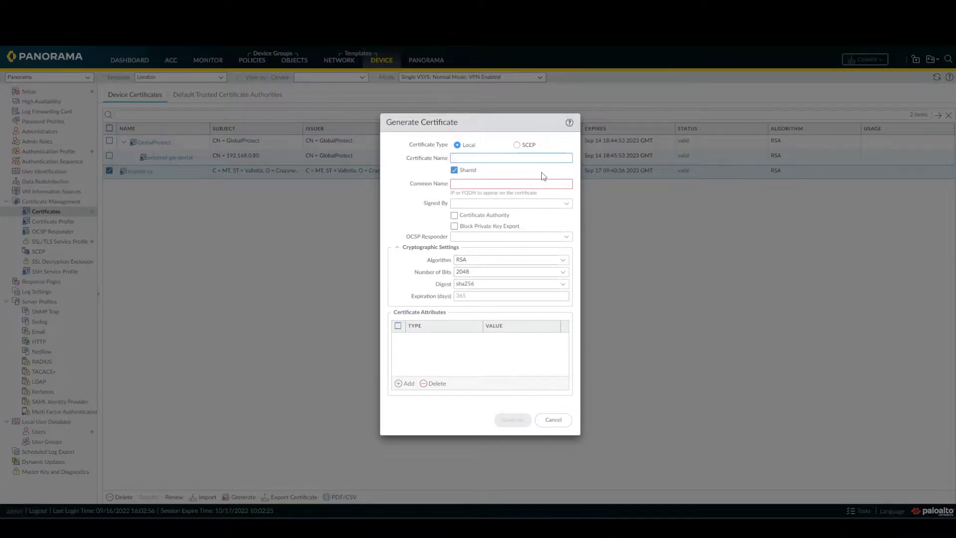
text(untrusted-ca)
drag(494, 157, 424, 157)
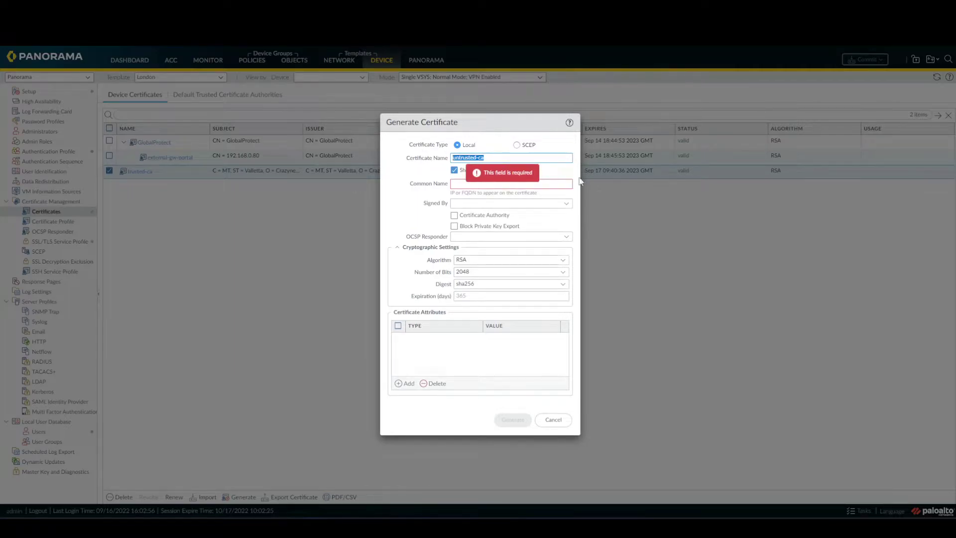
key(ctrl+c)
click(536, 183)
key(ctrl+v)
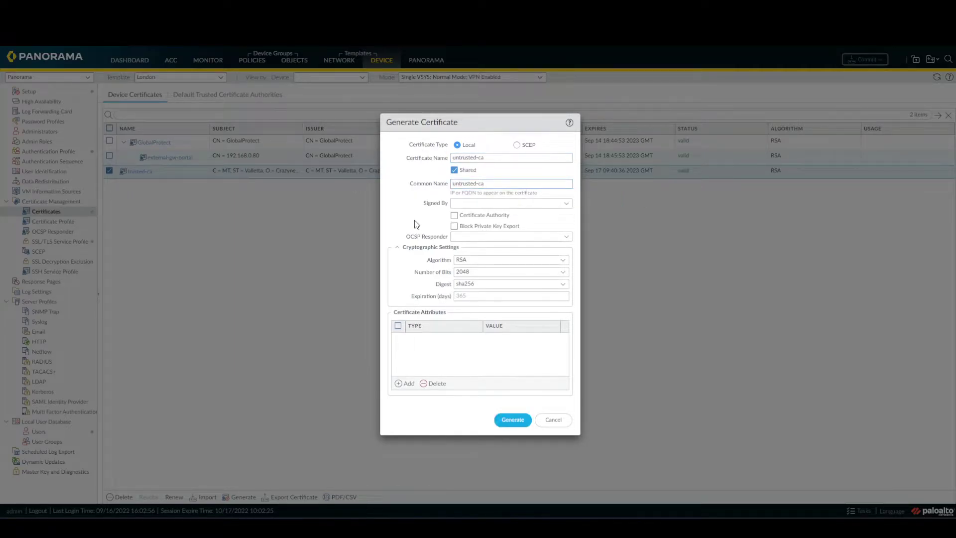
- Add Country MT, State and Organization Crazynet attributes to untrusted-ca
click(403, 384)
click(441, 354)
click(406, 383)
click(435, 369)
click(405, 384)
click(429, 394)
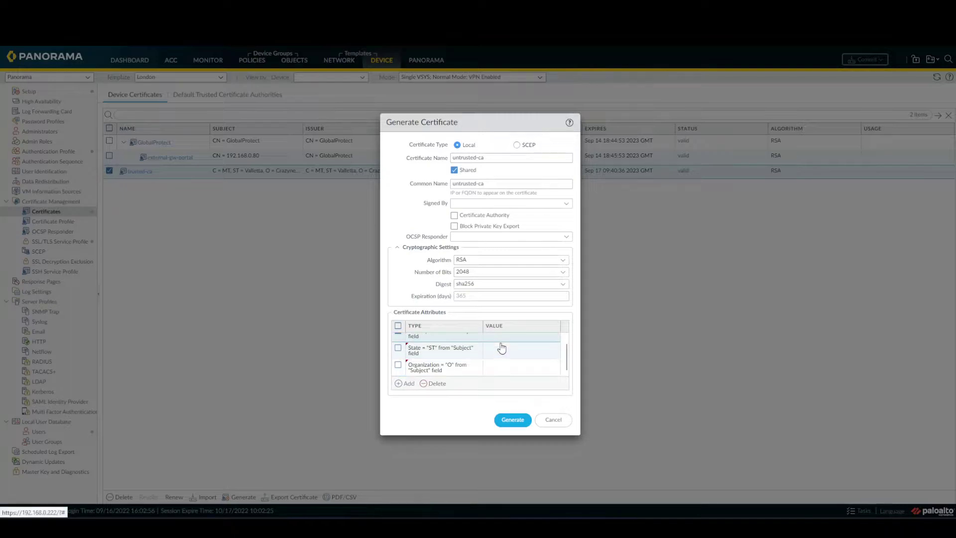
click(496, 337)
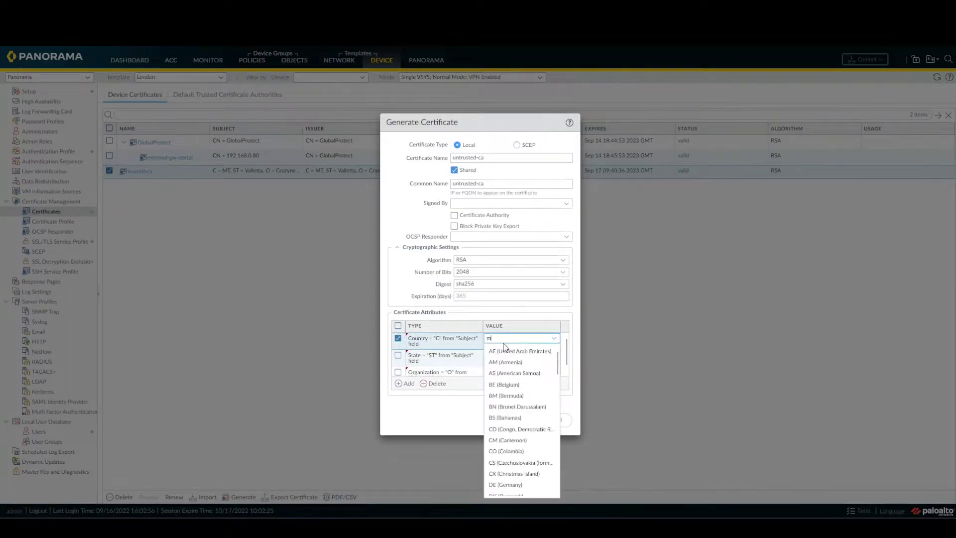
text(MT)
click(506, 354)
click(507, 360)
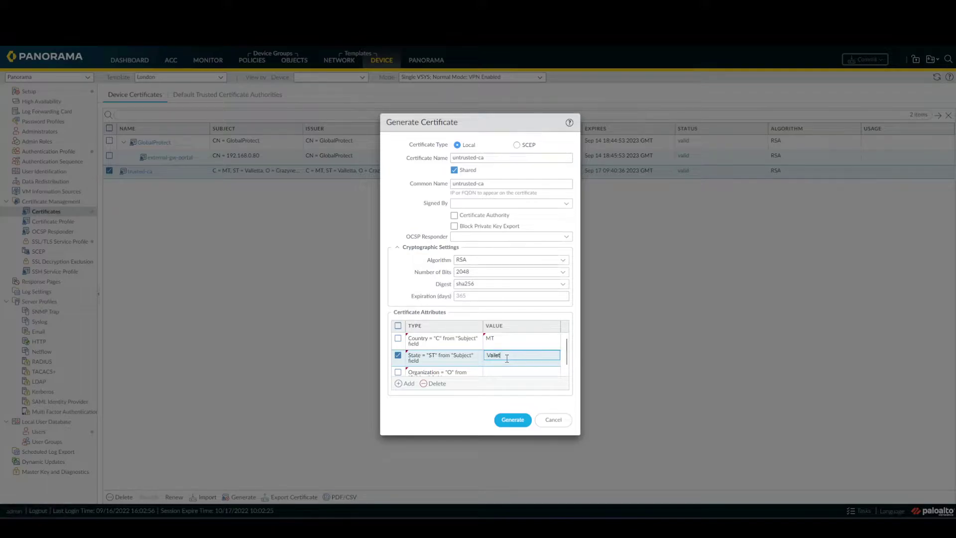
click(510, 371)
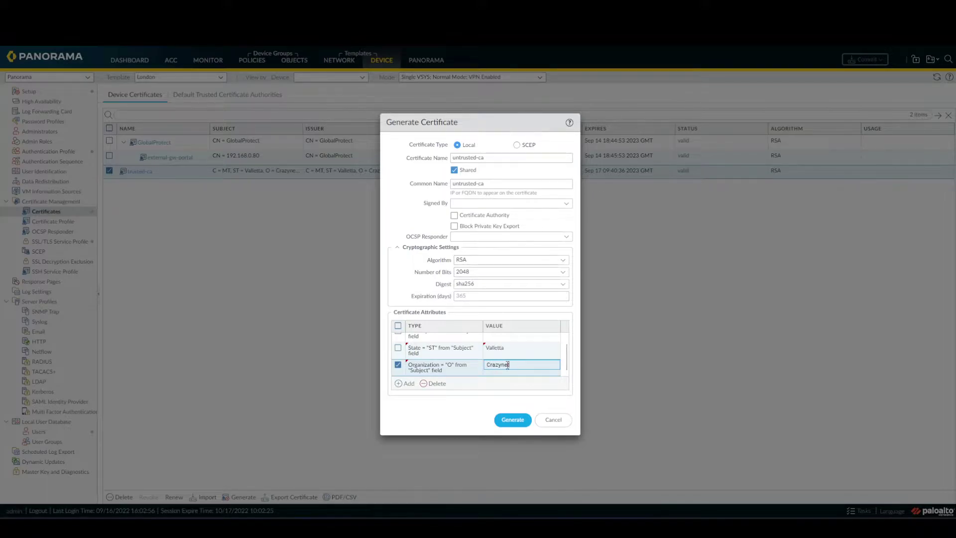
text(Crazynet)
click(453, 404)
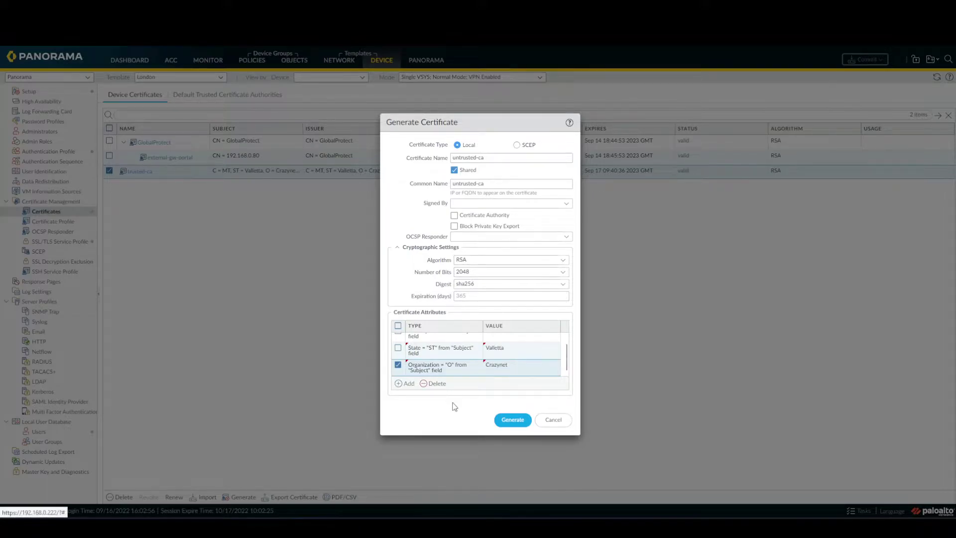
- Set Signed By to trusted-ca after the initial error and generate untrusted-ca
click(514, 423)
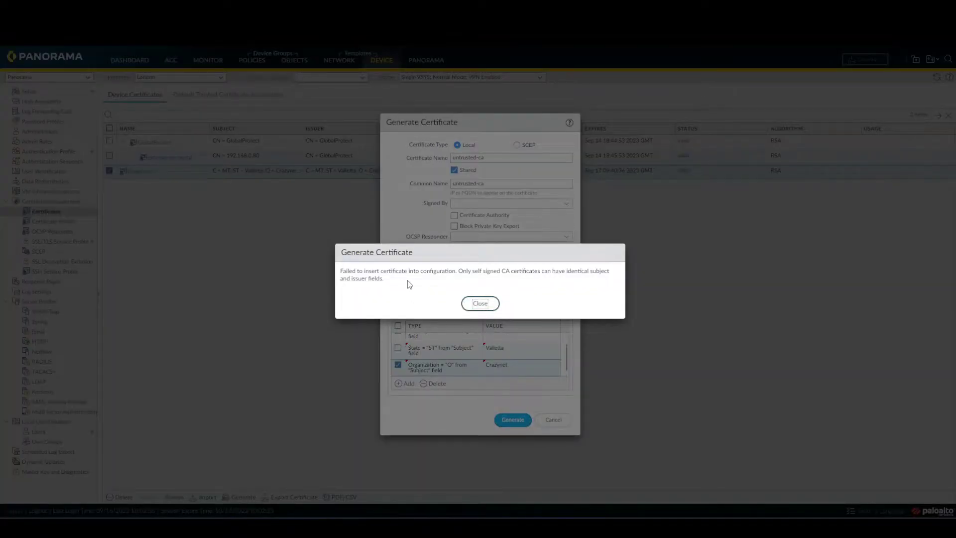
click(480, 304)
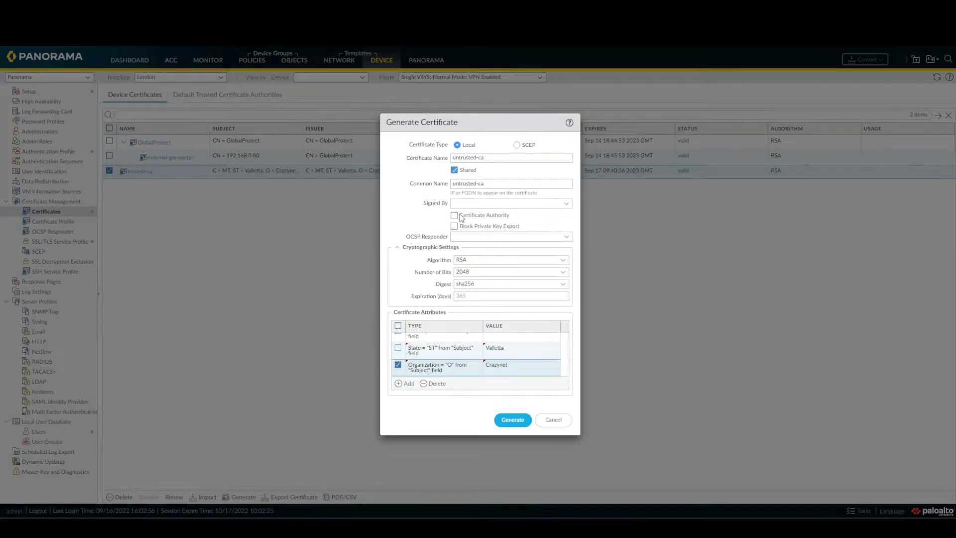
click(567, 204)
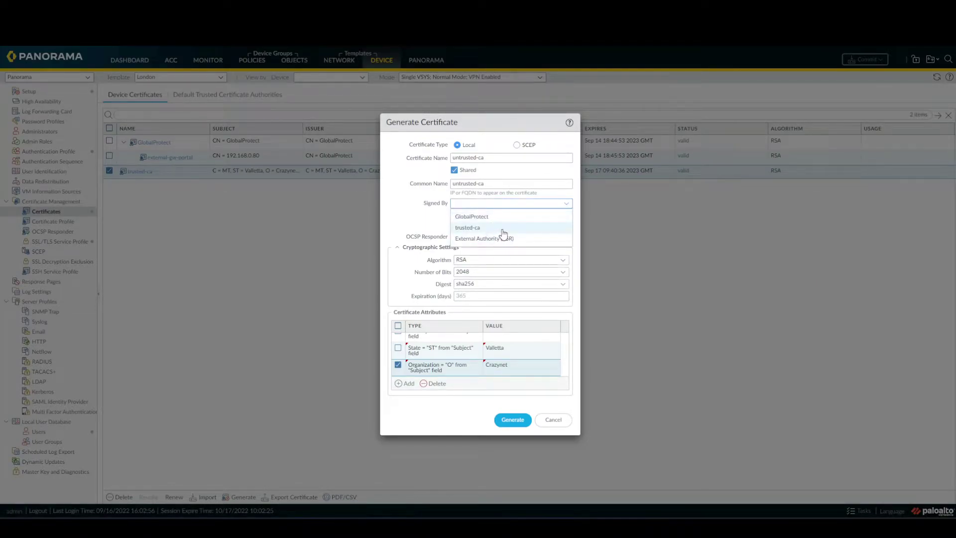
click(493, 231)
click(519, 425)
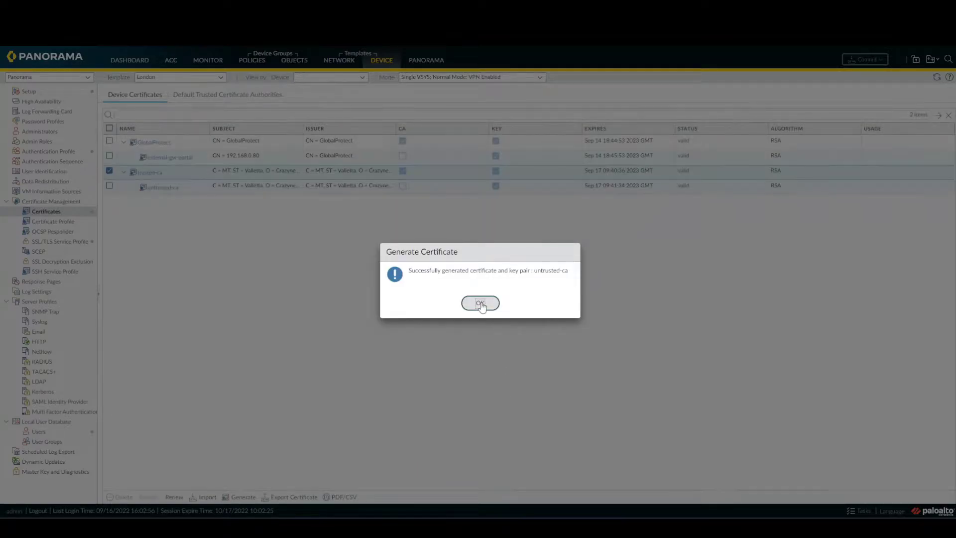
- Mark trusted-ca as Forward Trust, Forward Untrust and Trusted Root CA; leave untrusted-ca unchanged
click(480, 304)
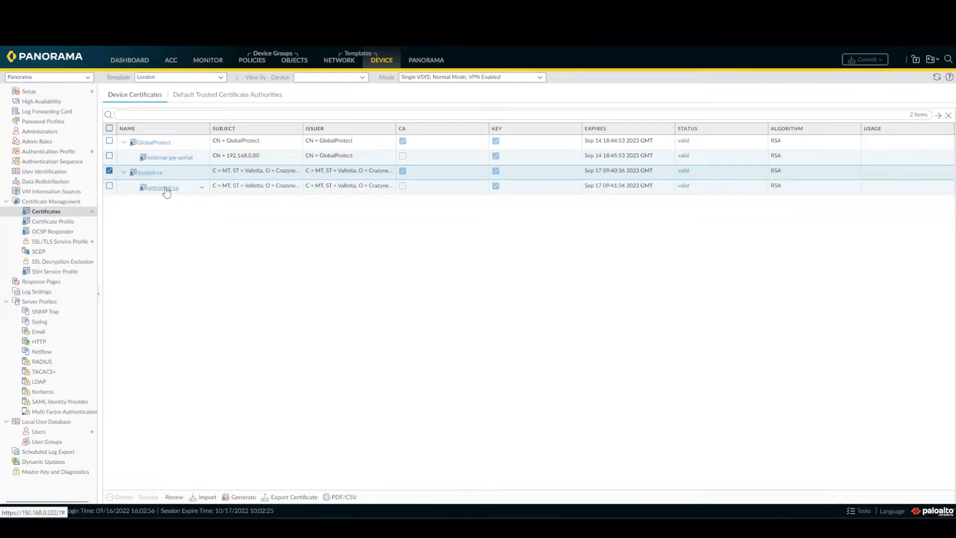
click(151, 173)
click(394, 298)
click(394, 308)
click(394, 319)
click(557, 350)
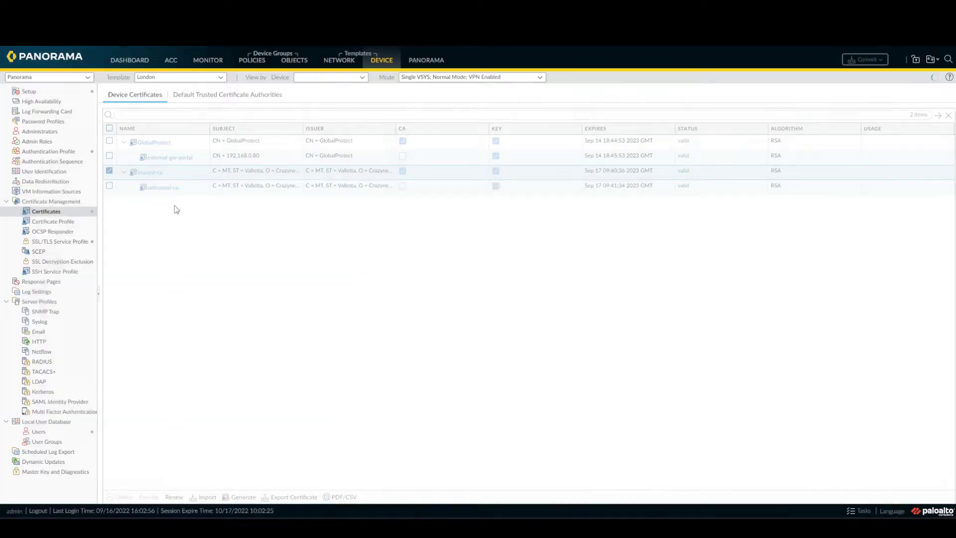
click(162, 209)
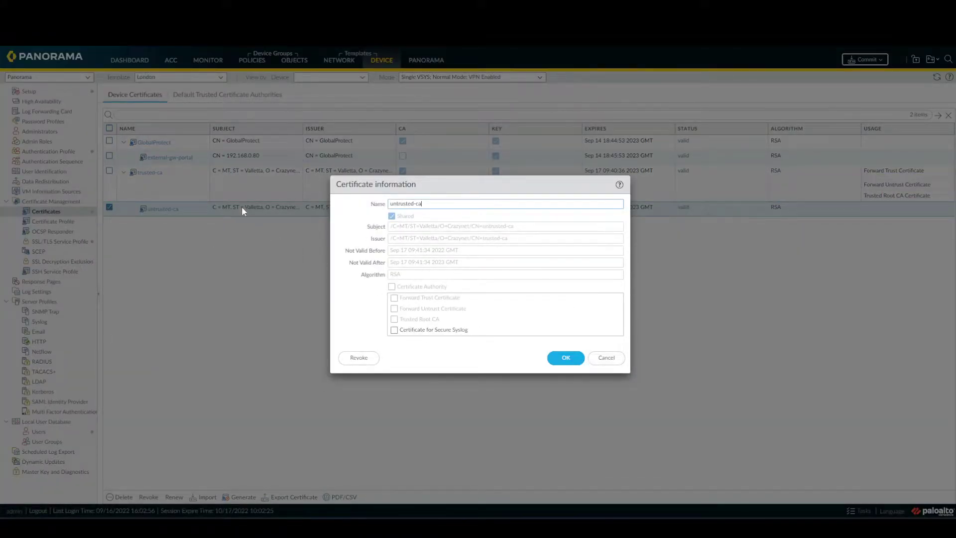
click(607, 358)
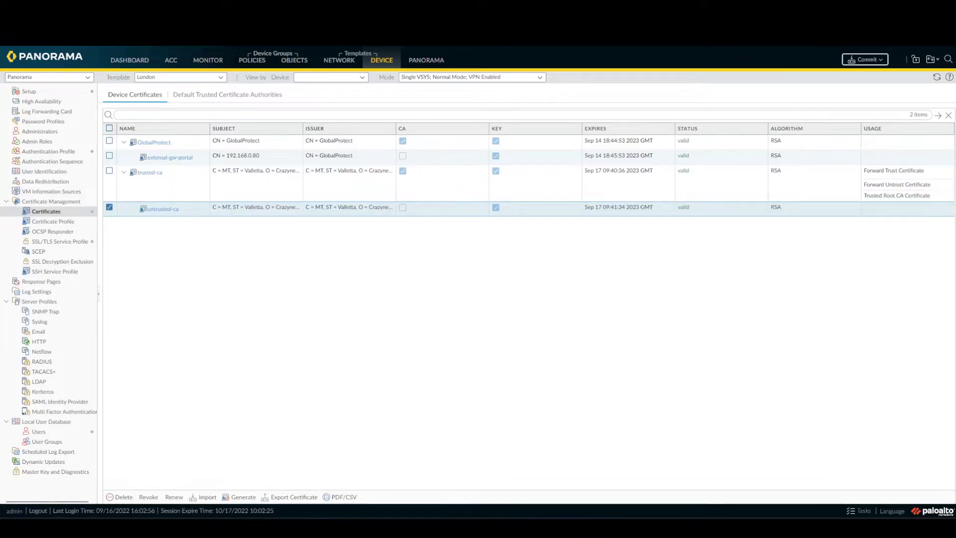
- Add a new Decryption pre-rule from source zone Inside to destination zone Outside
click(252, 59)
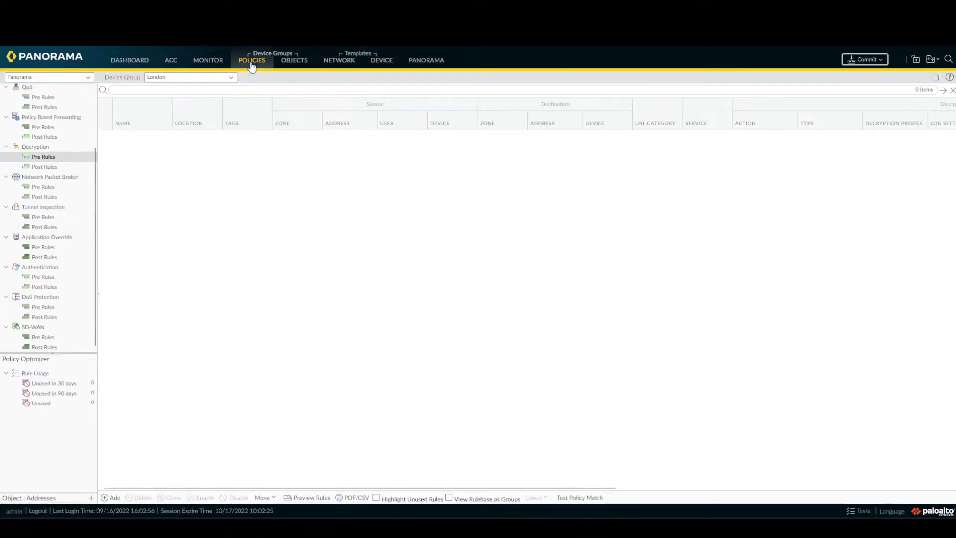
click(44, 157)
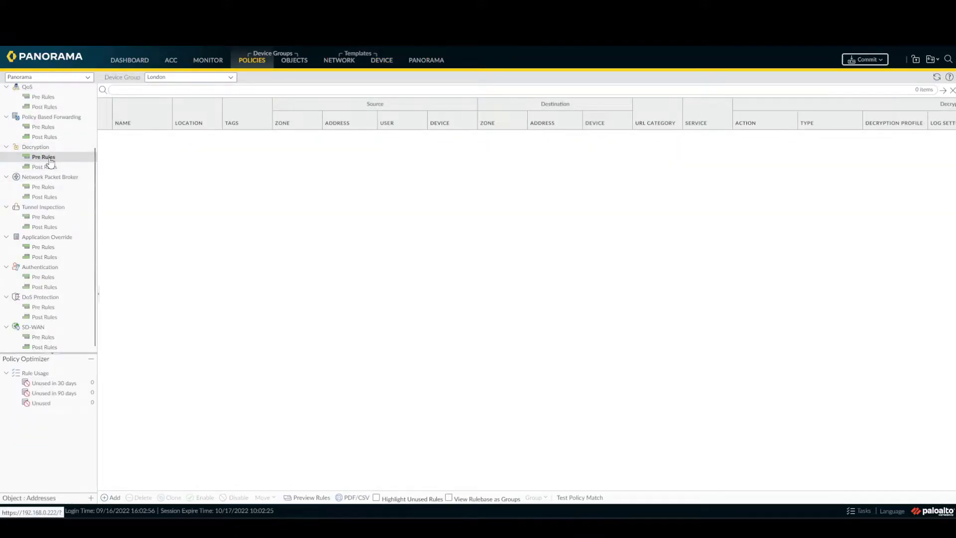
click(110, 497)
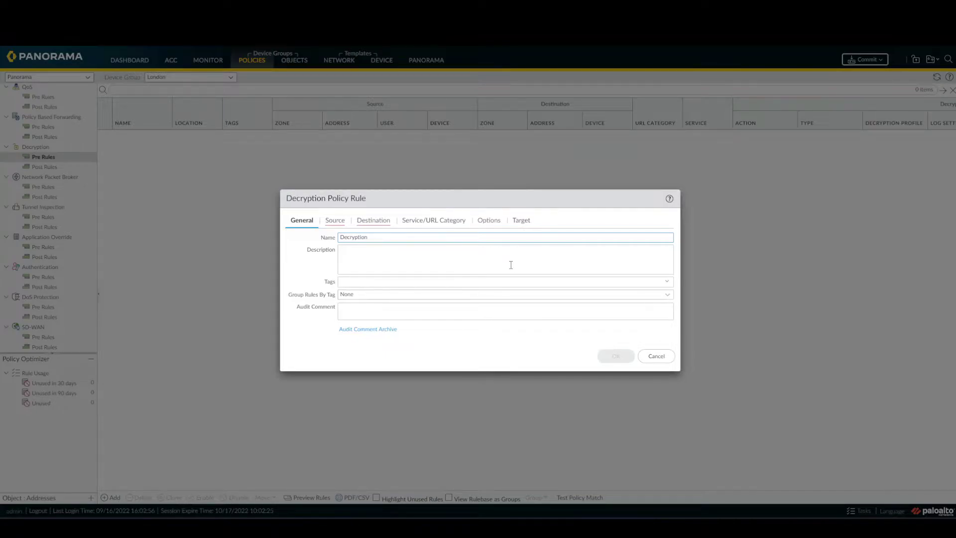
click(335, 221)
click(299, 345)
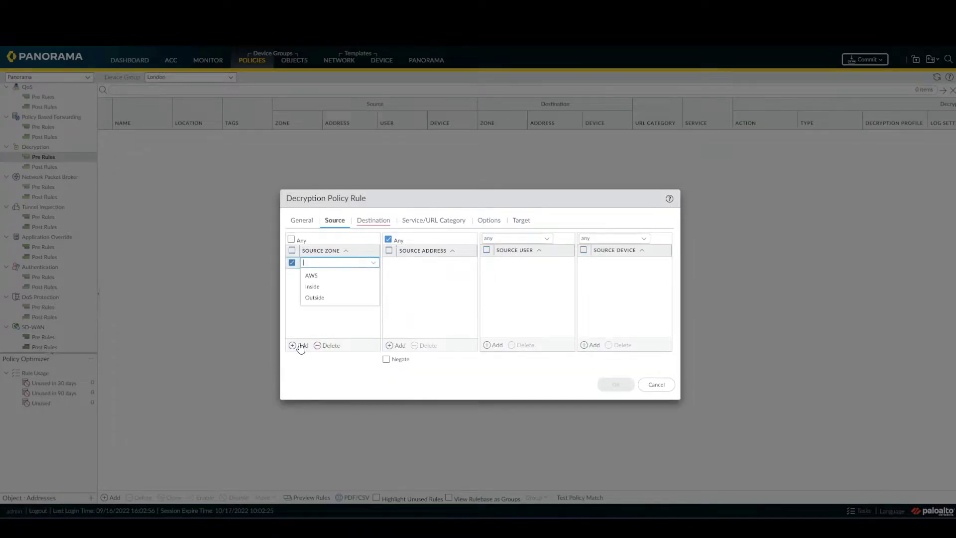
click(318, 298)
click(378, 222)
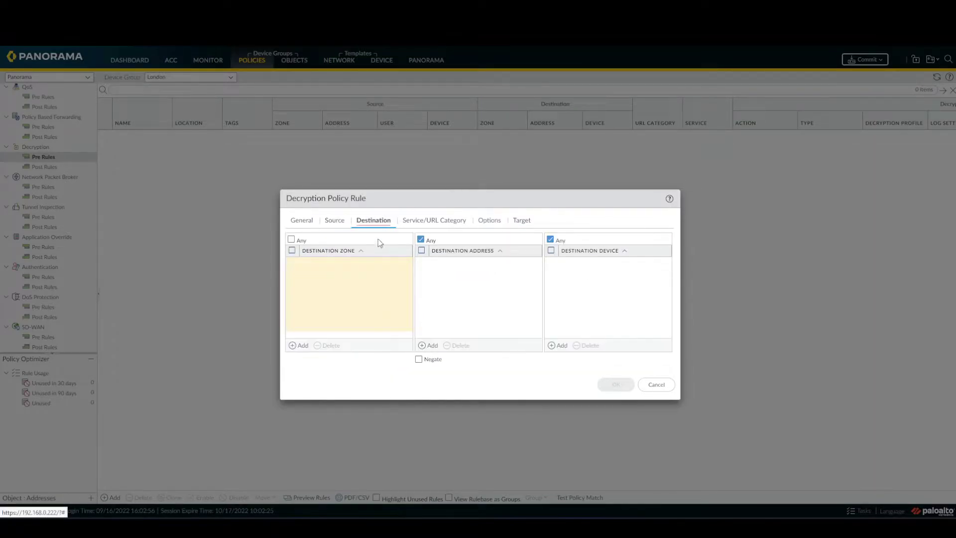
click(299, 345)
click(320, 302)
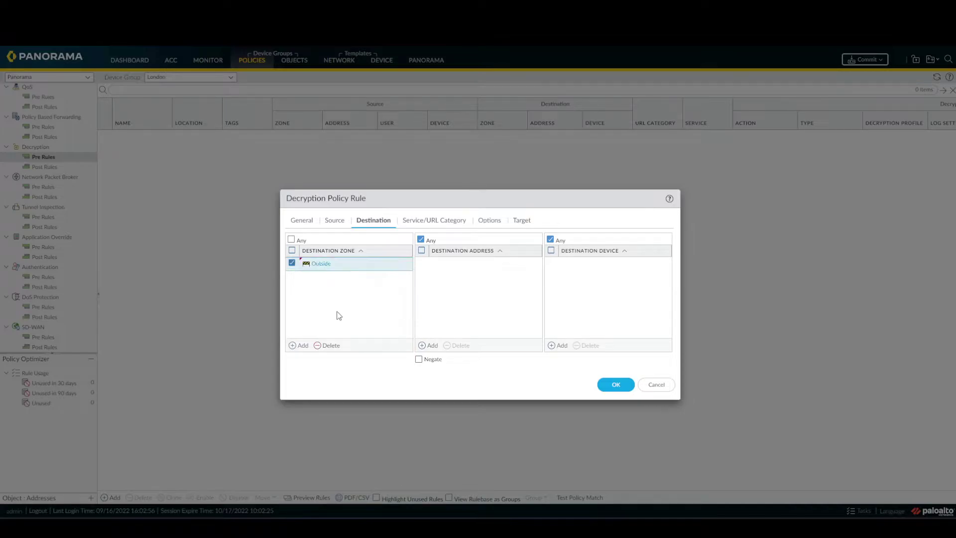
- Limit the rule to service-http and service-https, action Decrypt with the default profile, and save
click(428, 224)
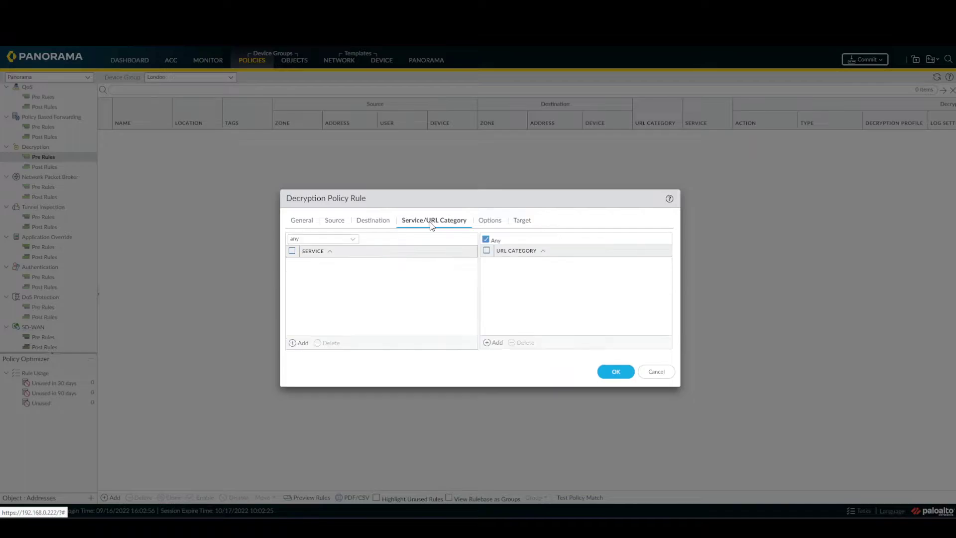
click(299, 343)
click(330, 284)
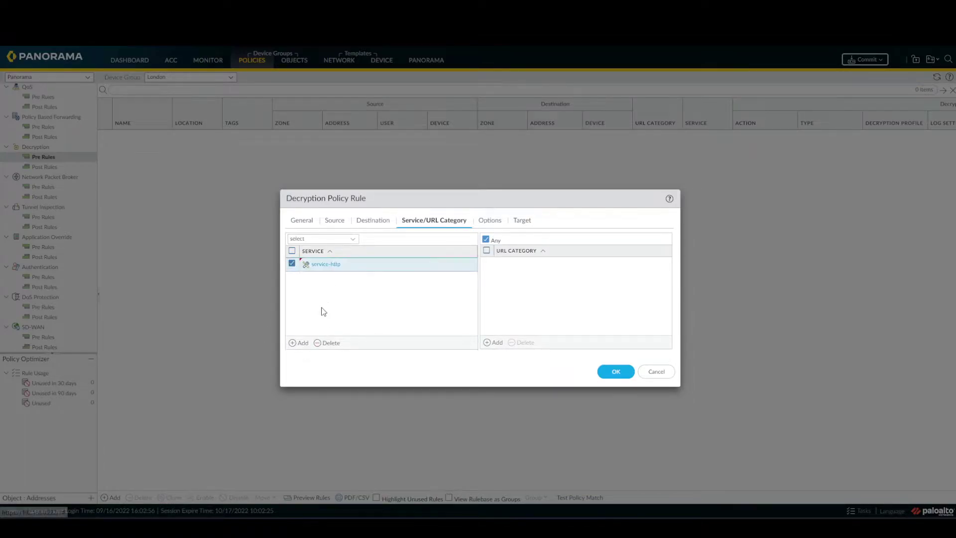
click(293, 342)
click(335, 305)
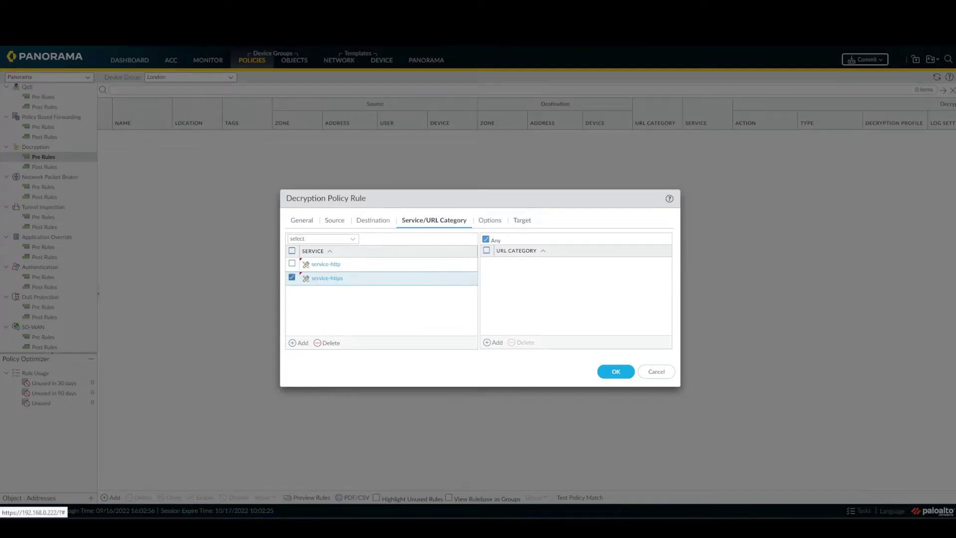
click(487, 220)
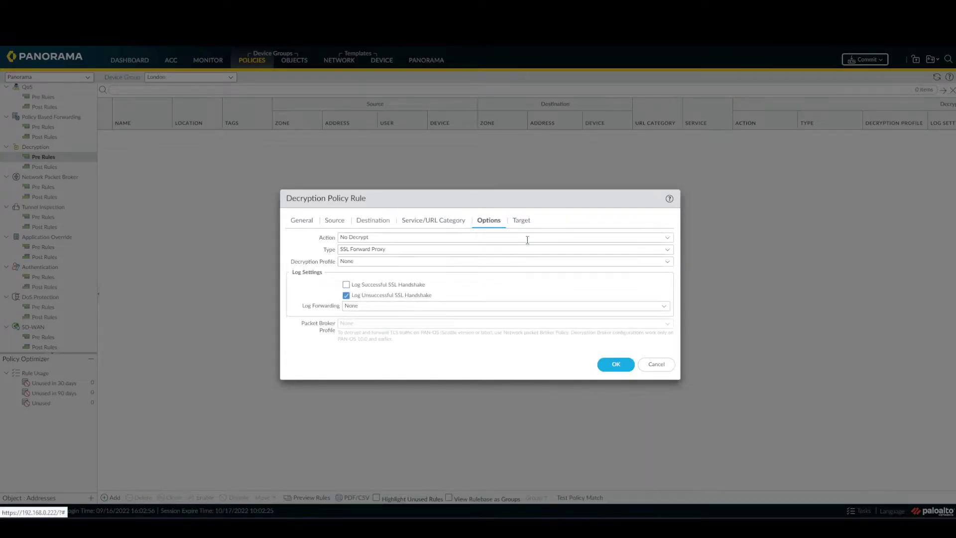
click(667, 239)
click(468, 262)
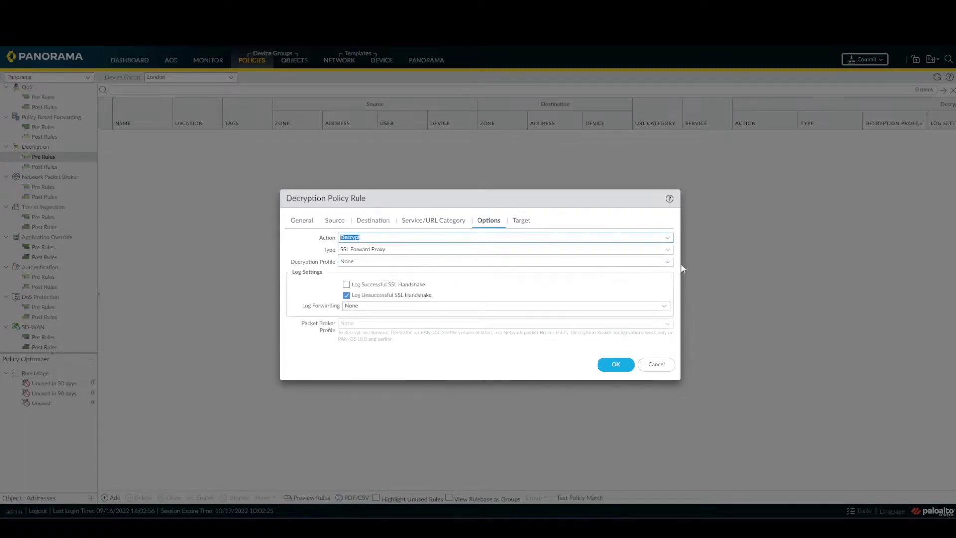
click(667, 261)
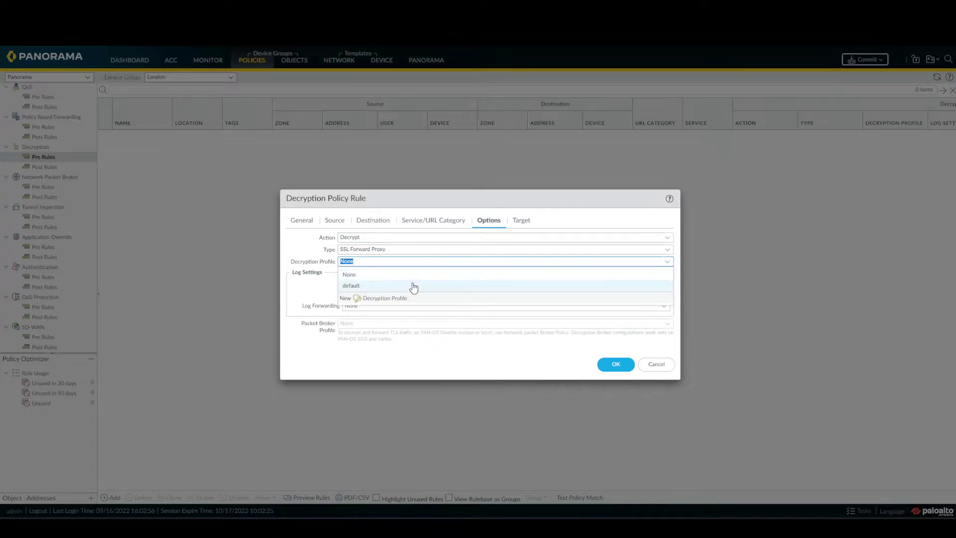
click(413, 285)
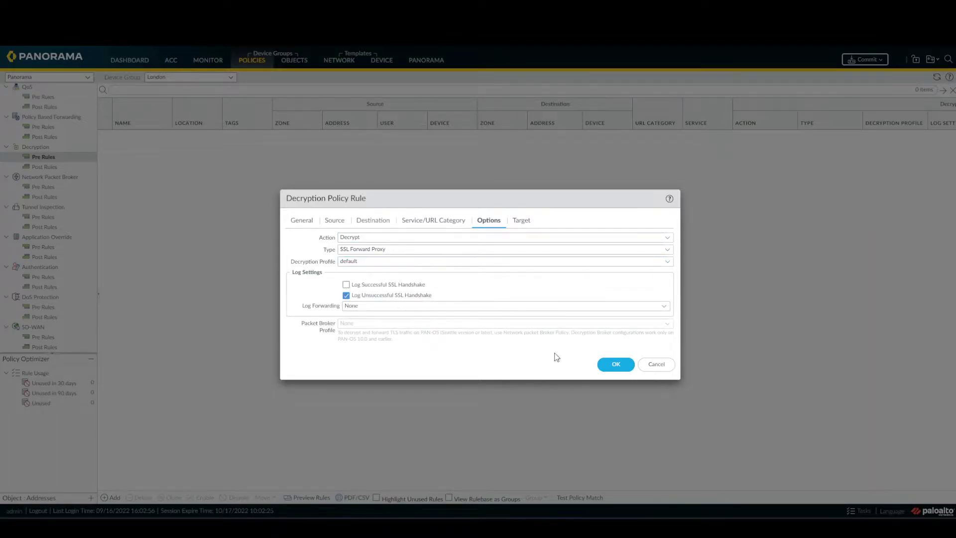
click(611, 366)
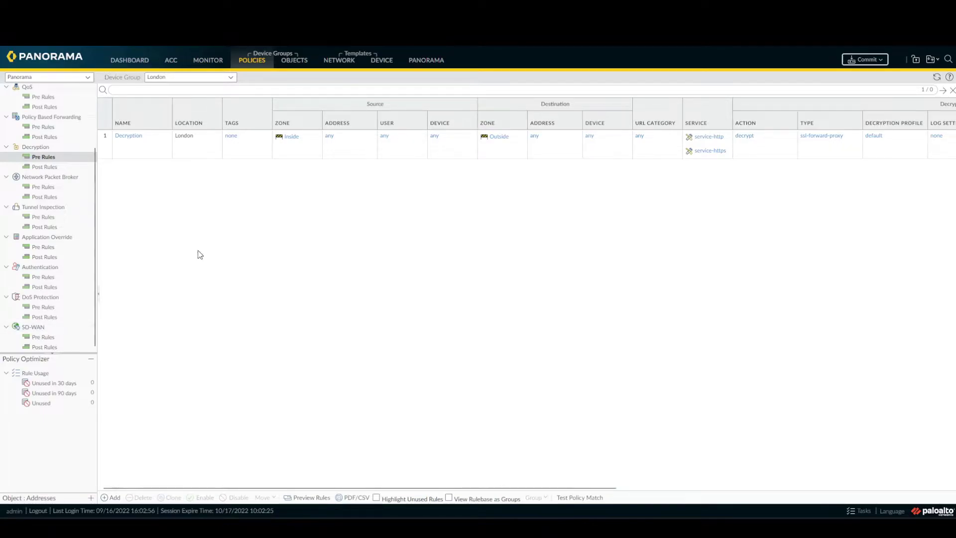
- Add a second decryption pre-rule from source zone Inside to destination zone Outside
click(111, 498)
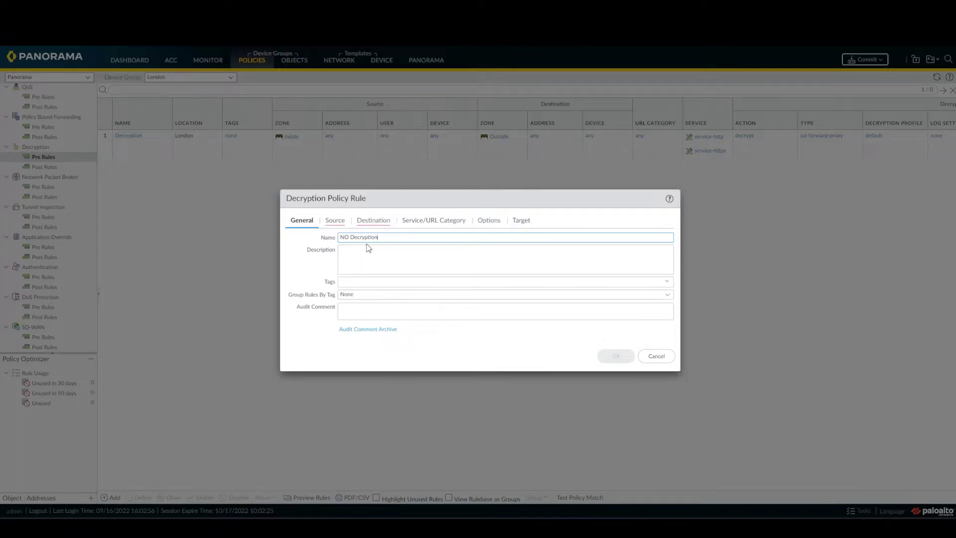
click(335, 220)
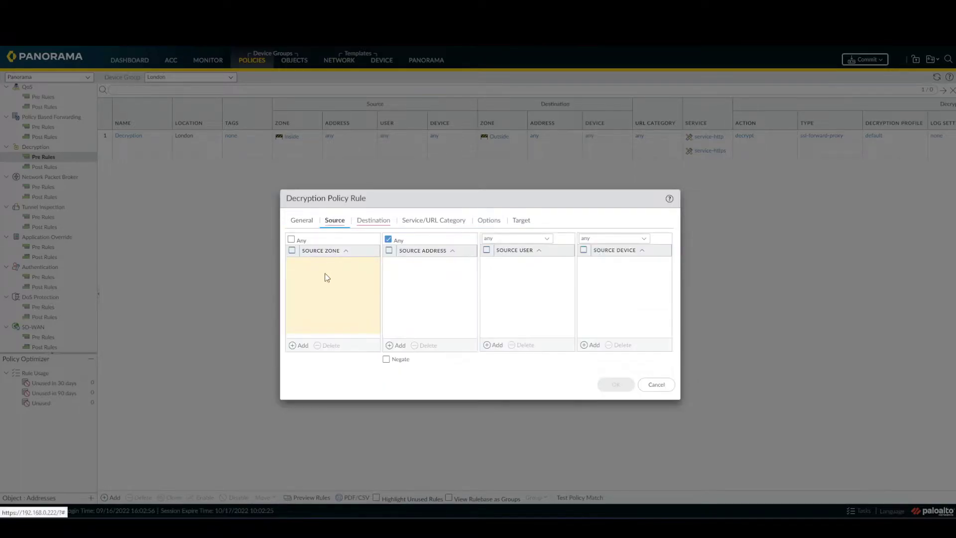
click(304, 346)
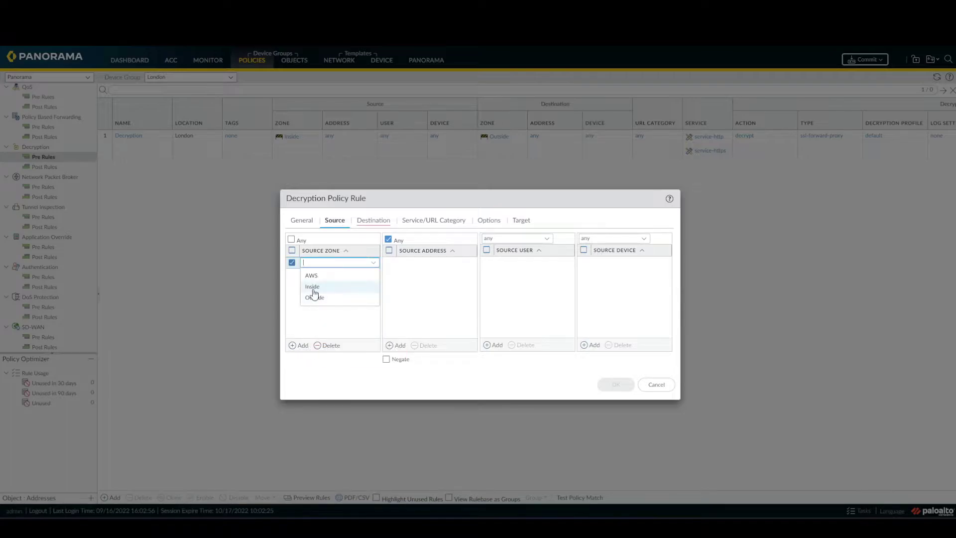
click(311, 294)
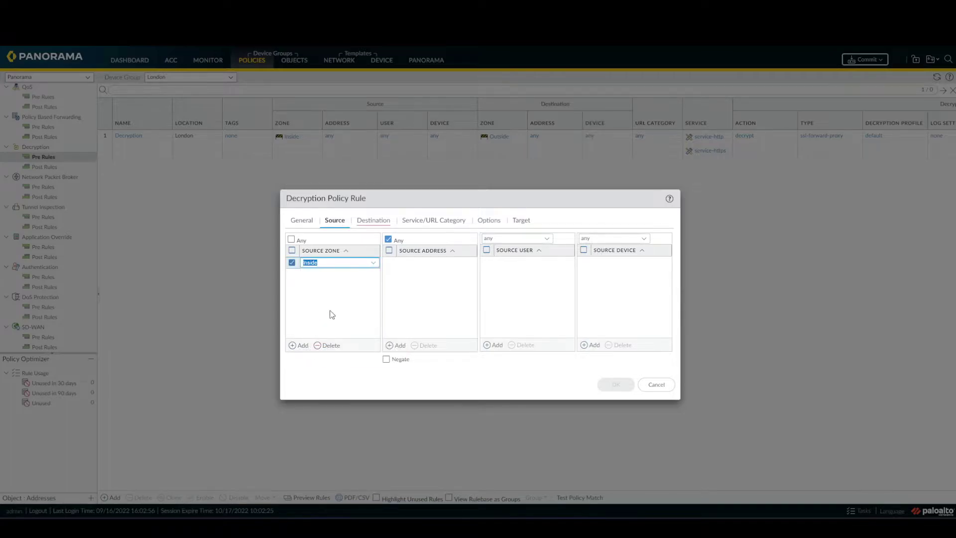
click(371, 221)
click(301, 345)
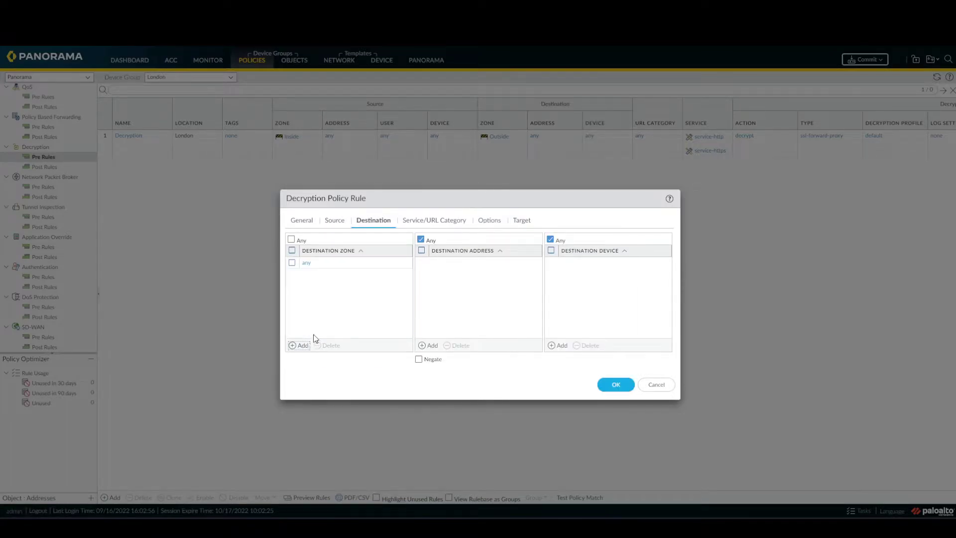
click(325, 298)
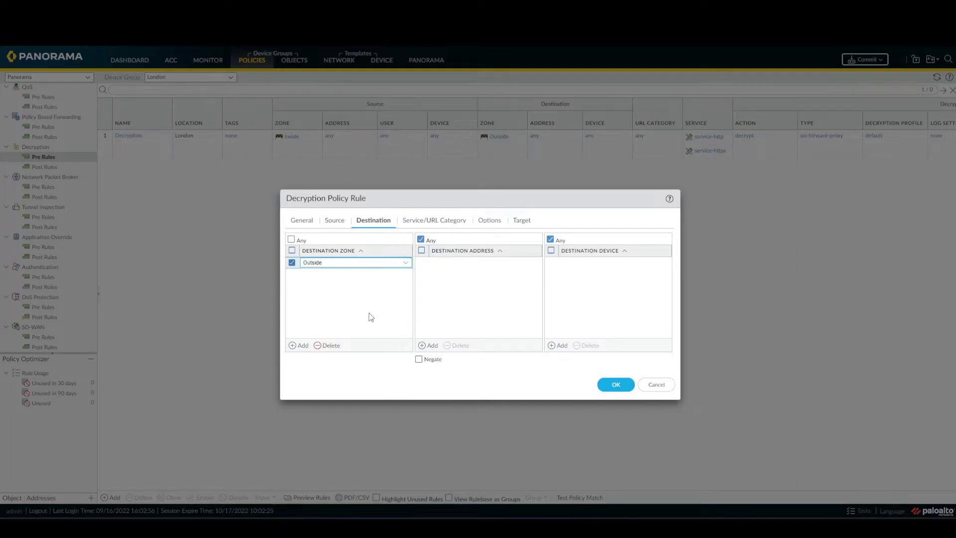
- Give it services service-http and service-https and the default decryption profile, then save
click(451, 222)
click(299, 343)
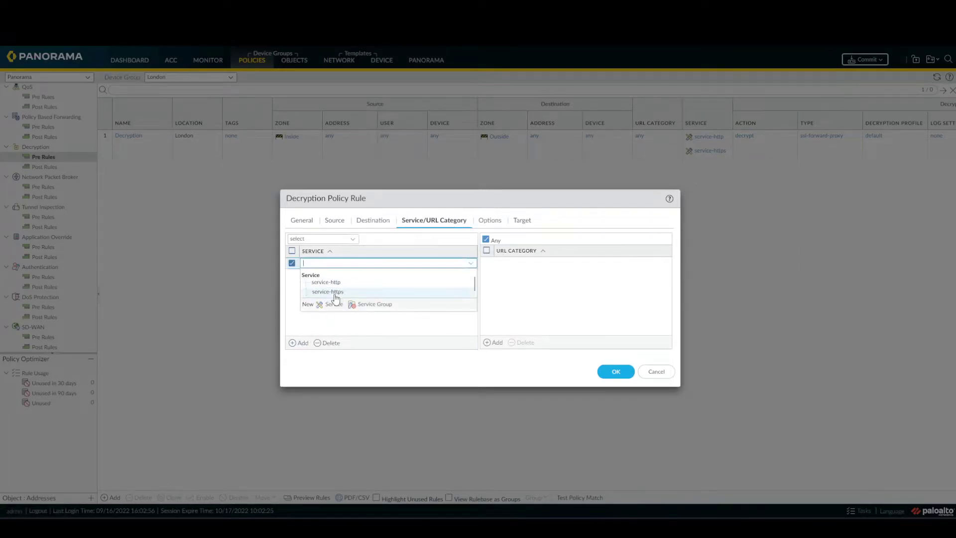
click(337, 285)
click(296, 344)
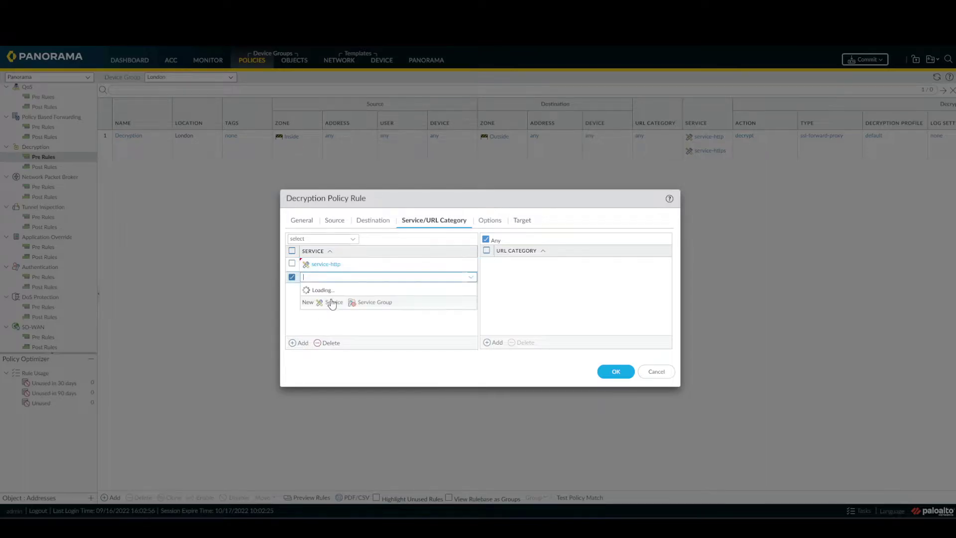
click(332, 305)
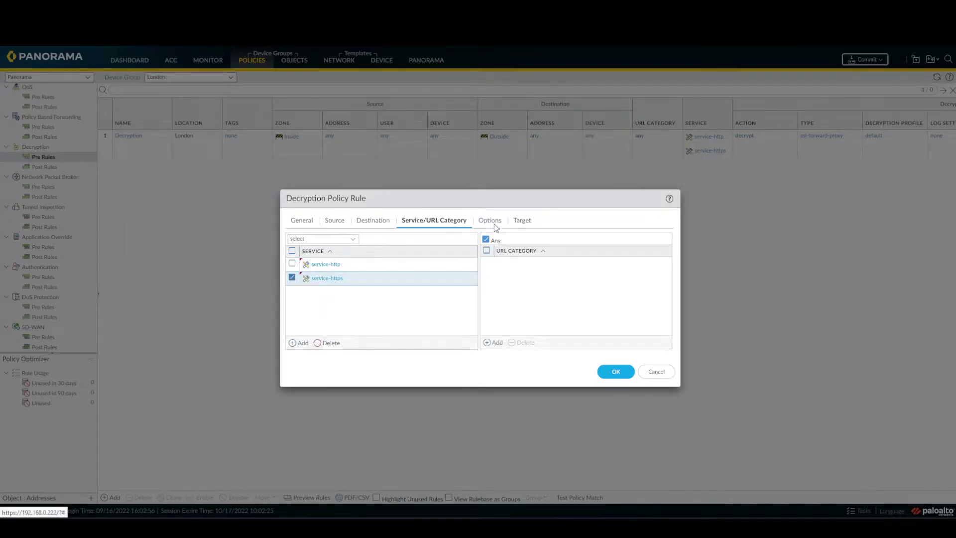
click(499, 222)
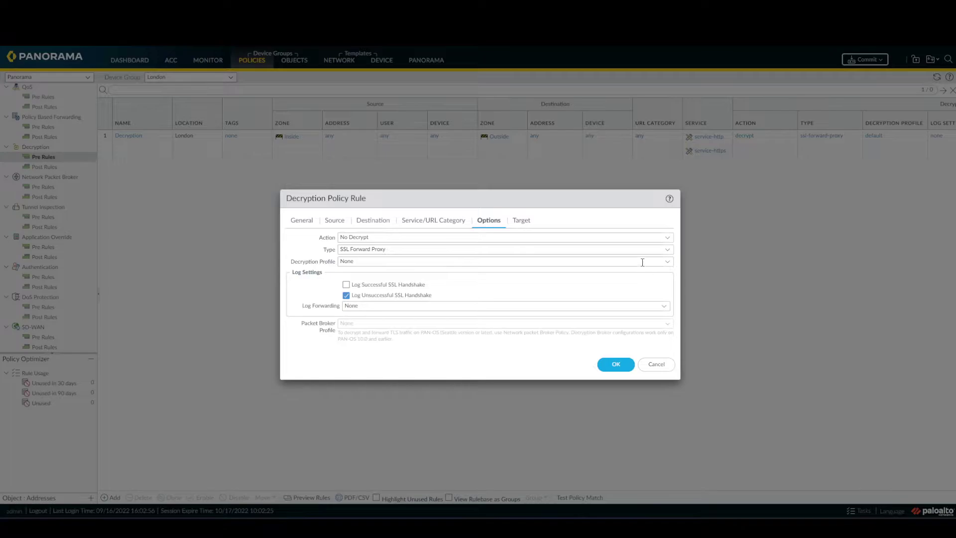
click(670, 266)
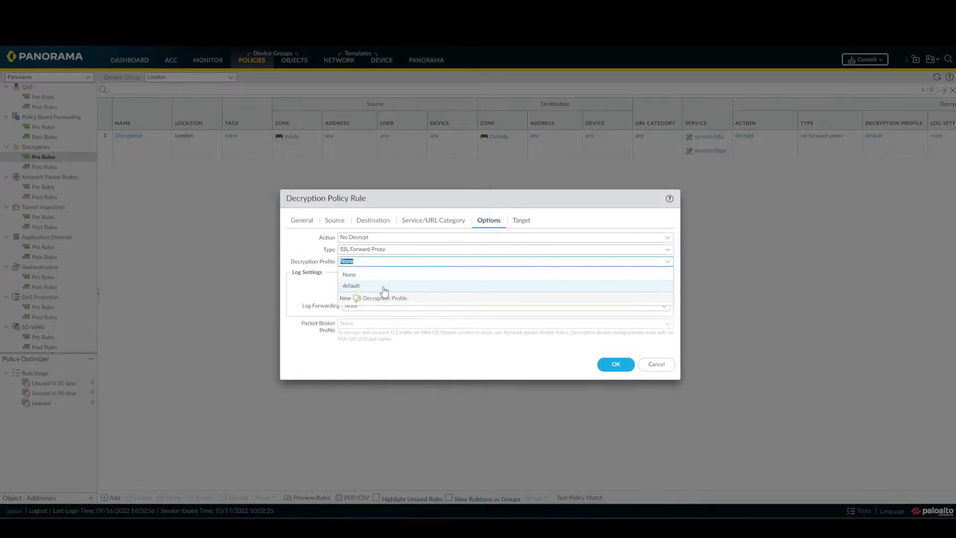
click(384, 286)
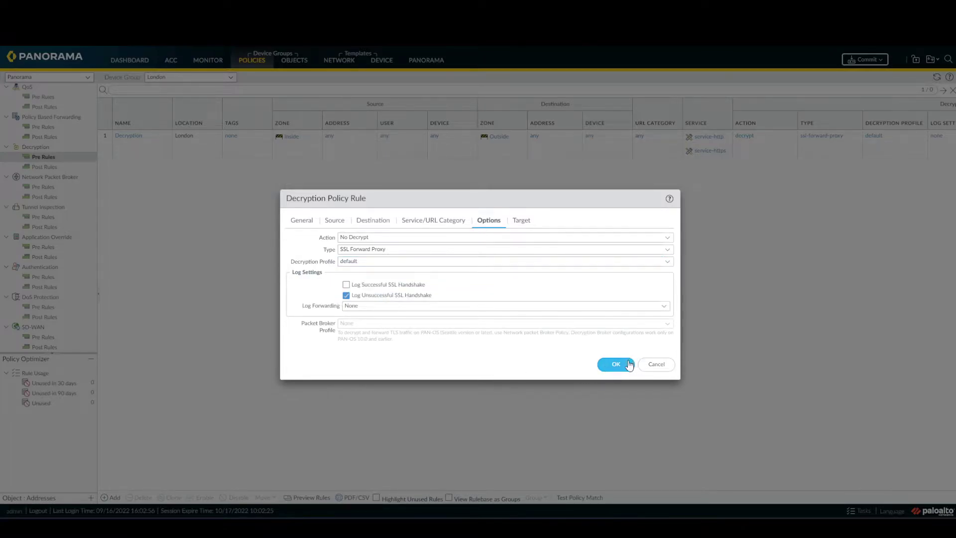
click(616, 365)
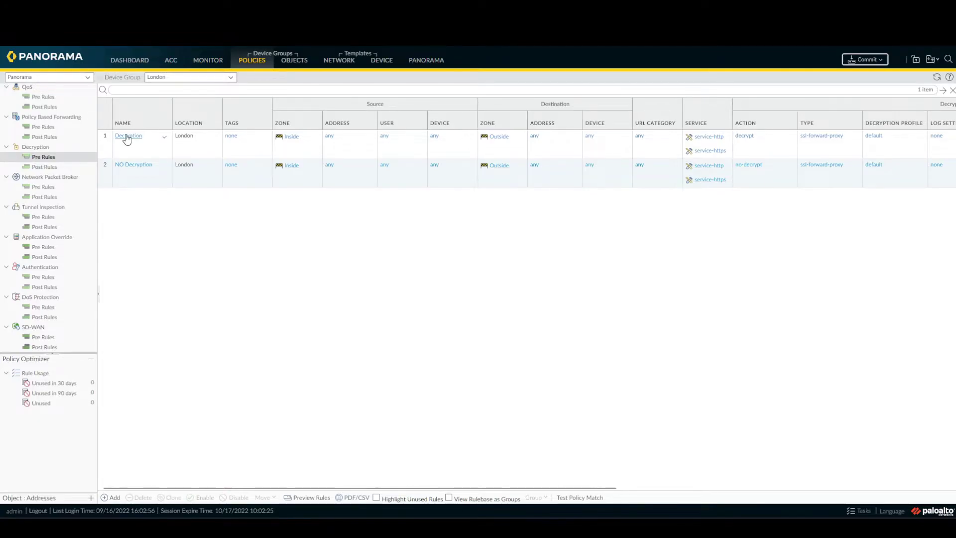
- Restrict the Decryption rule to source user unknown
click(127, 137)
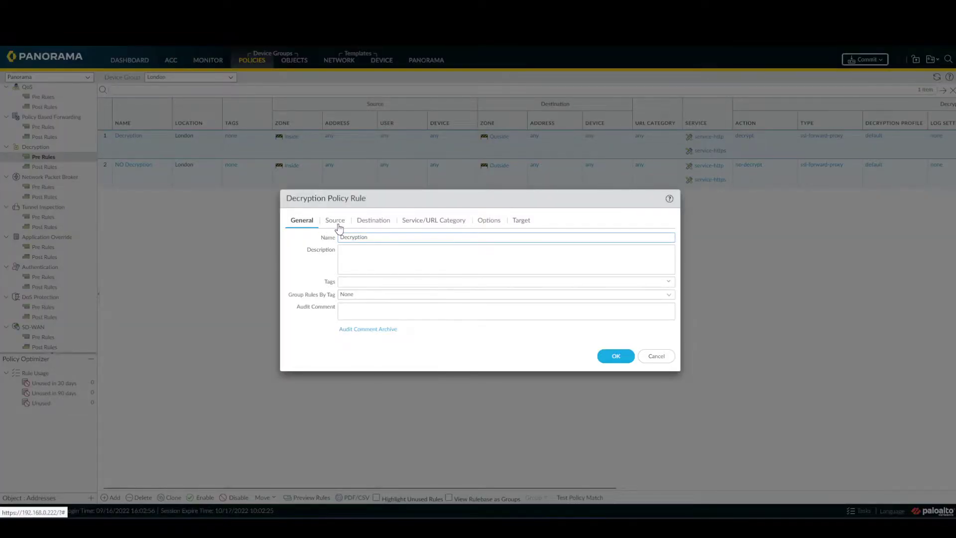
click(337, 222)
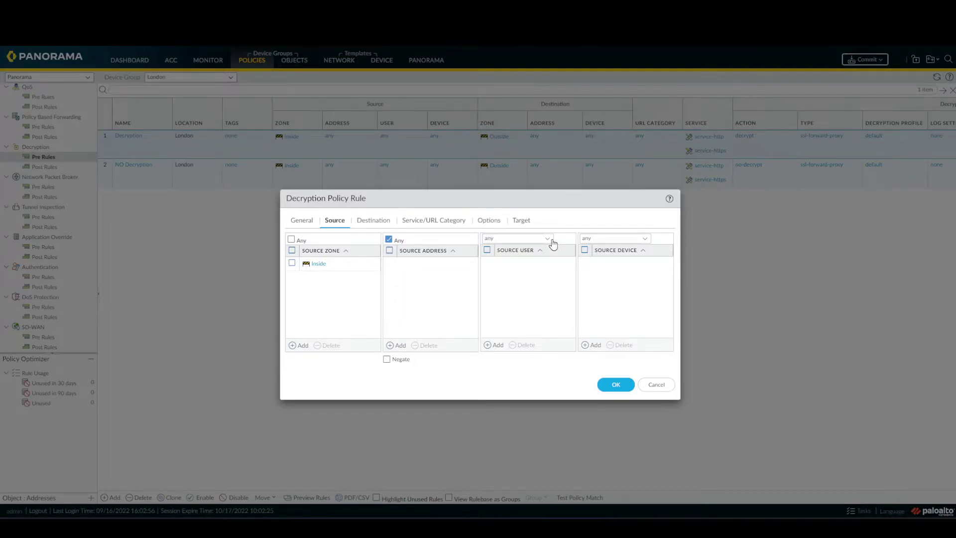
click(550, 240)
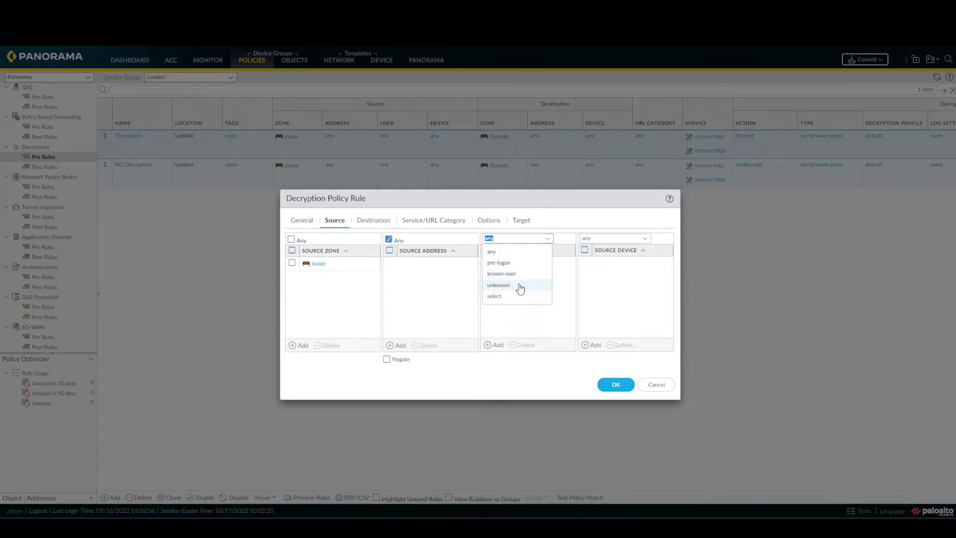
click(520, 288)
click(617, 386)
- Restrict the NO Decryption rule to source user known-user
click(139, 166)
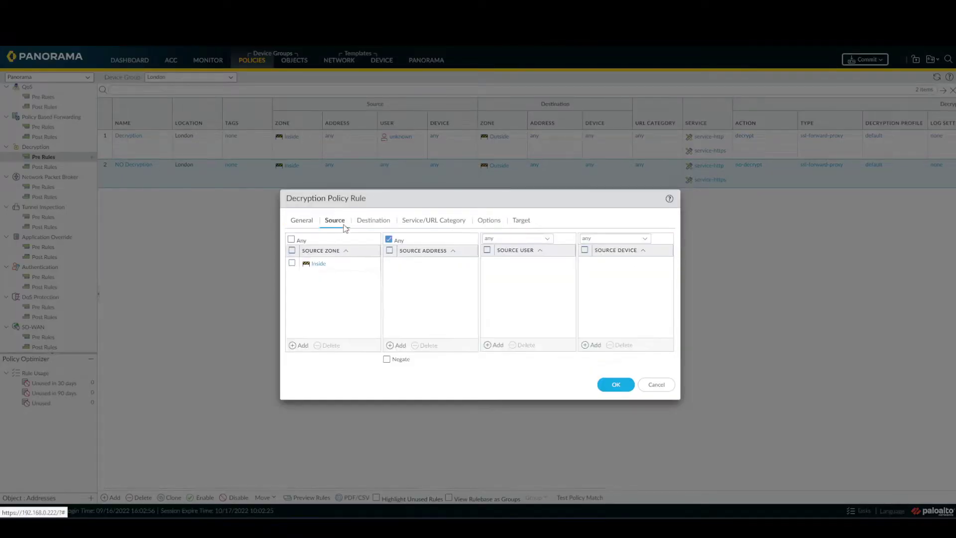
click(547, 240)
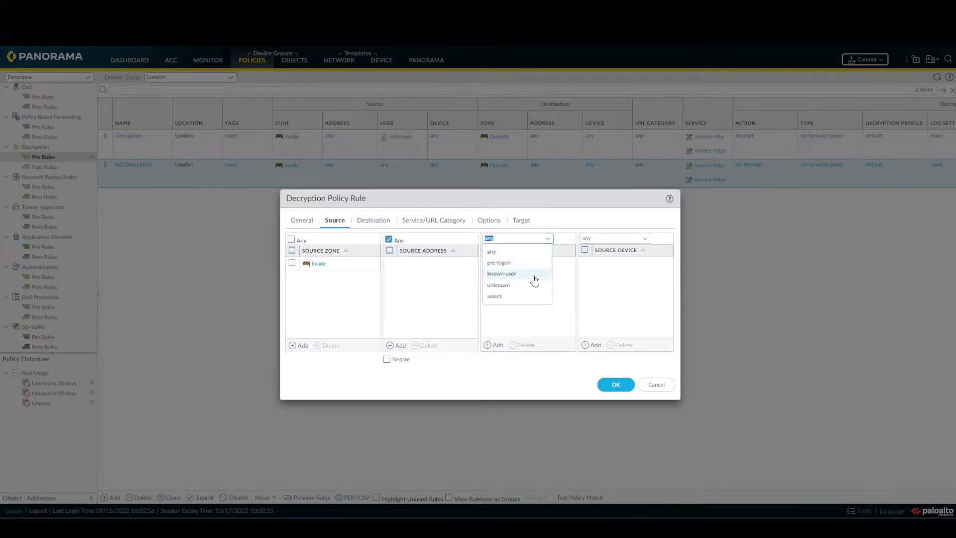
click(502, 273)
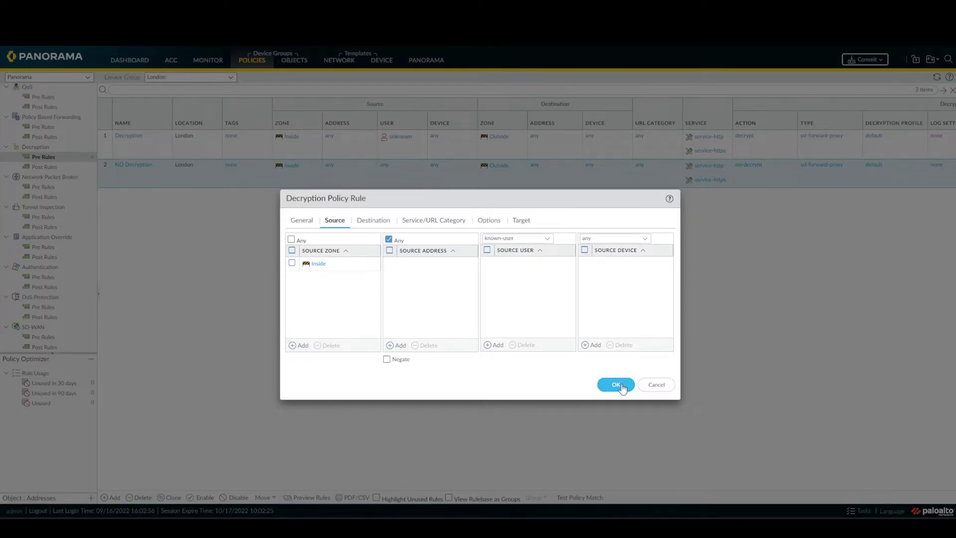
click(616, 384)
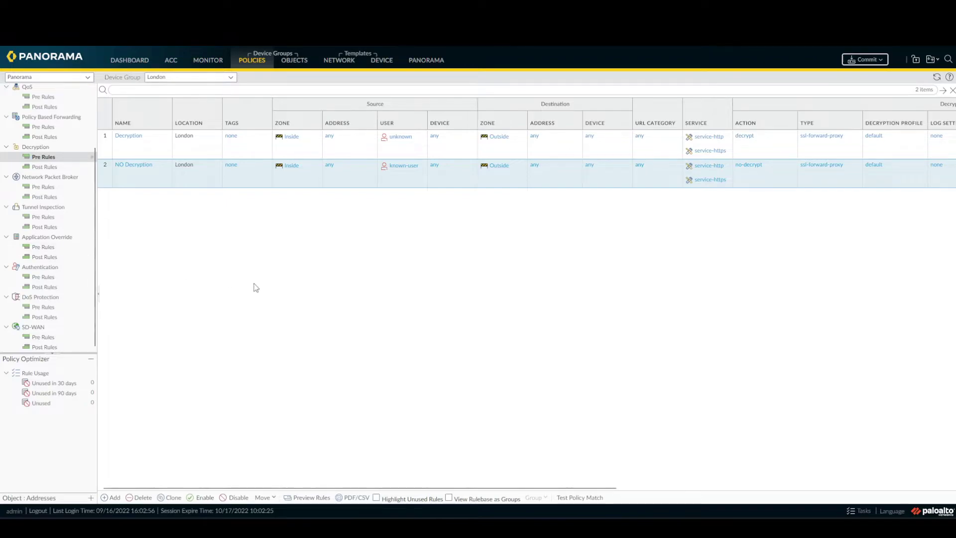
- Enable User Identification on the London template's Inside zone
click(347, 62)
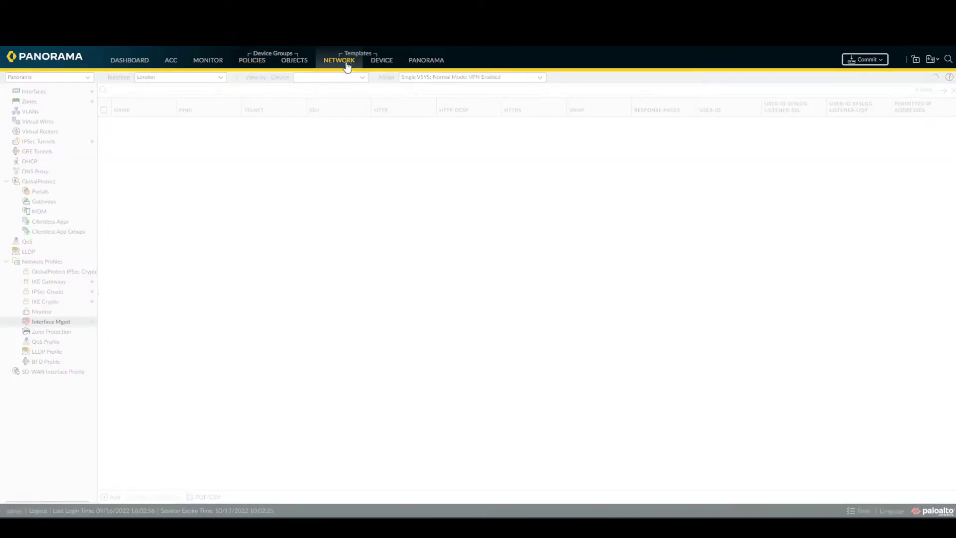
click(29, 102)
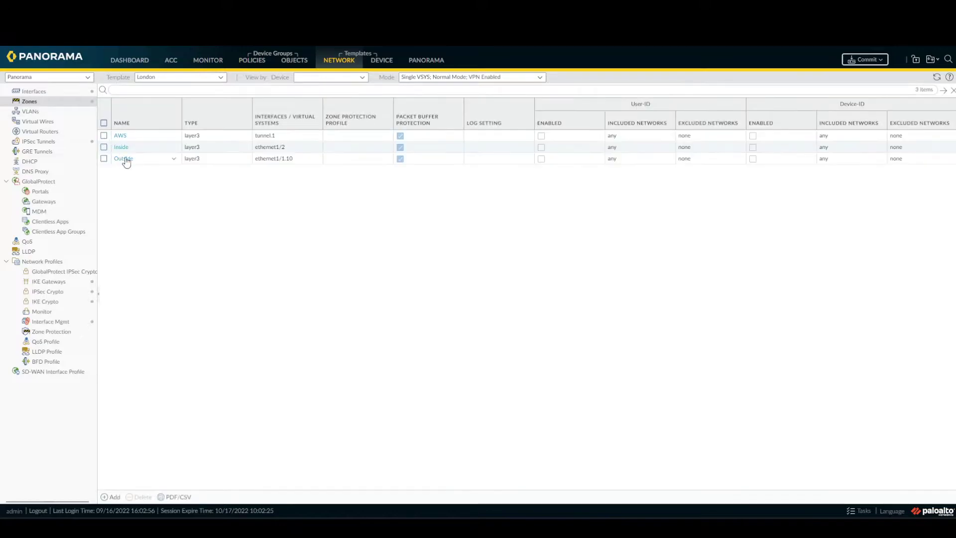
click(124, 149)
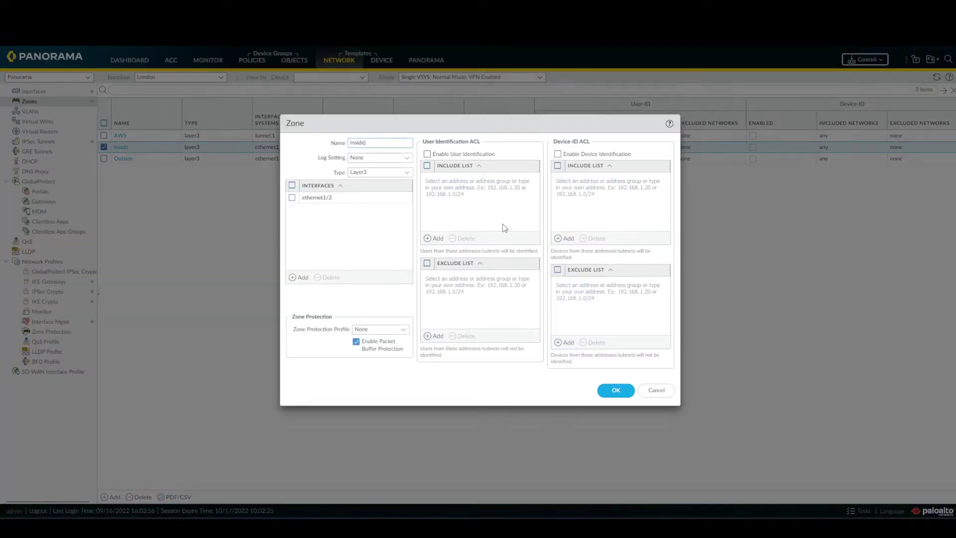
click(427, 155)
click(614, 391)
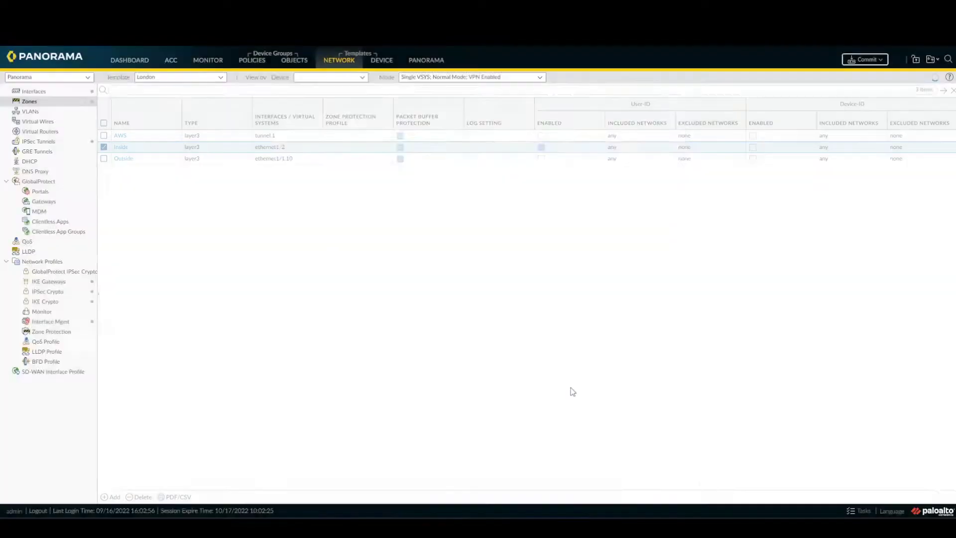
- Rename the ping profile to ping-ResponsePage and enable Response Pages on it
click(78, 324)
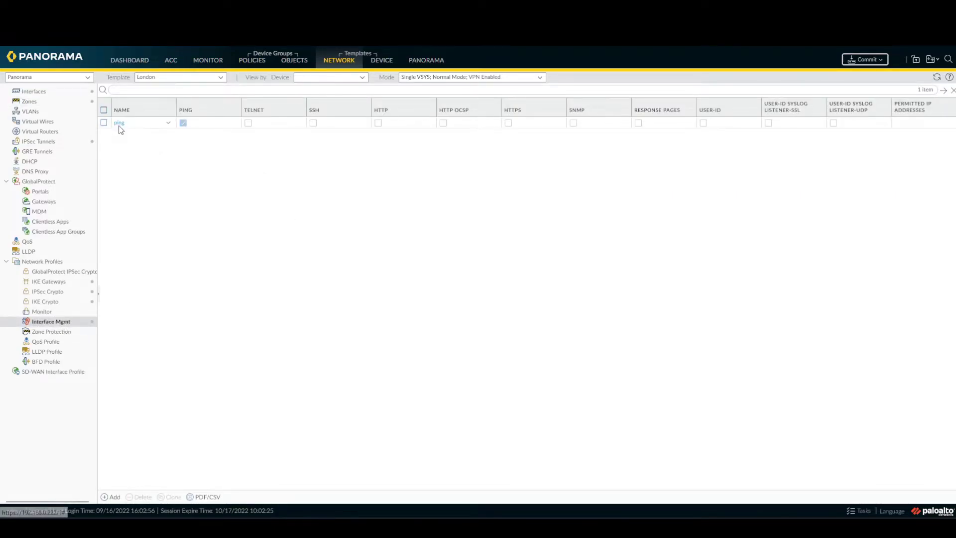
click(119, 124)
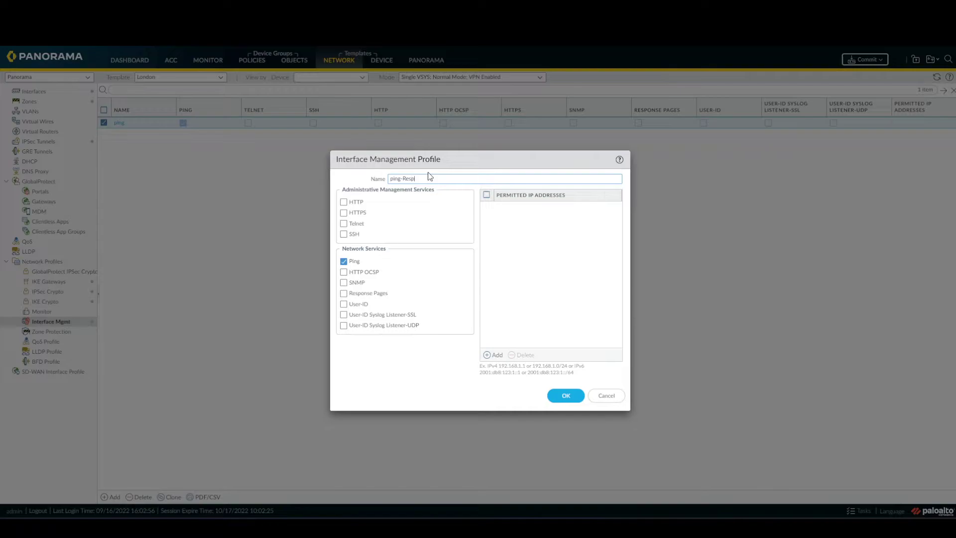
key(Return)
text(-ResponsePage)
click(343, 293)
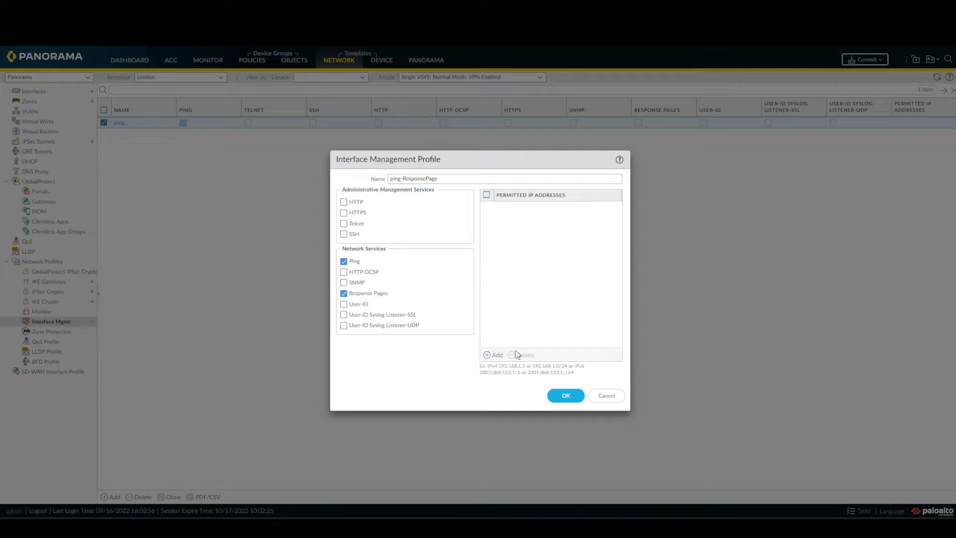
click(568, 397)
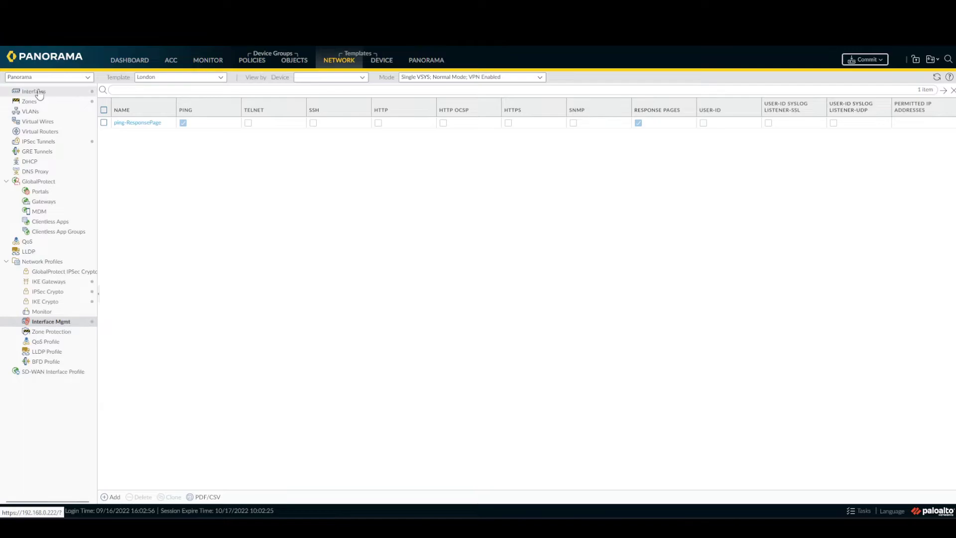
- Confirm ethernet1/1.10 and ethernet1/2 use ping-ResponsePage, then move to Device configuration
click(40, 93)
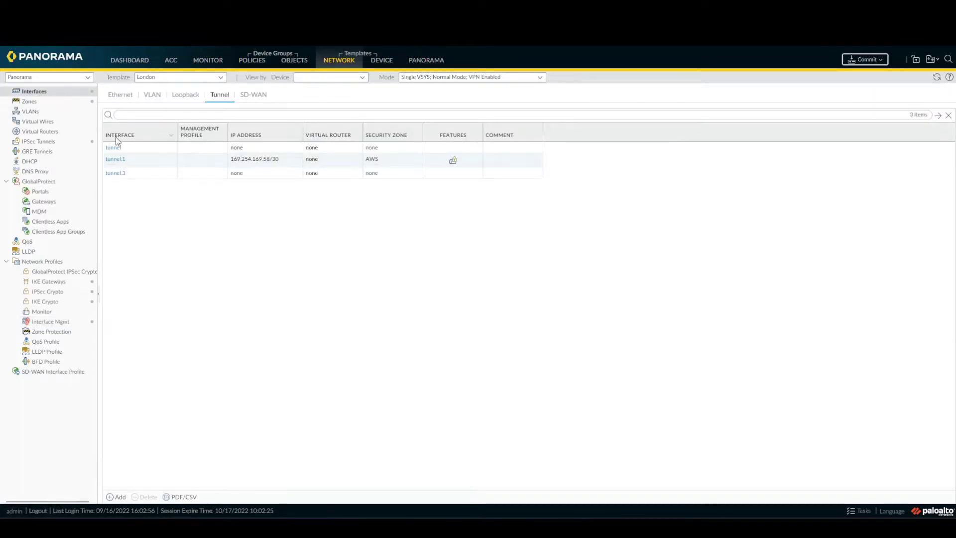
click(120, 95)
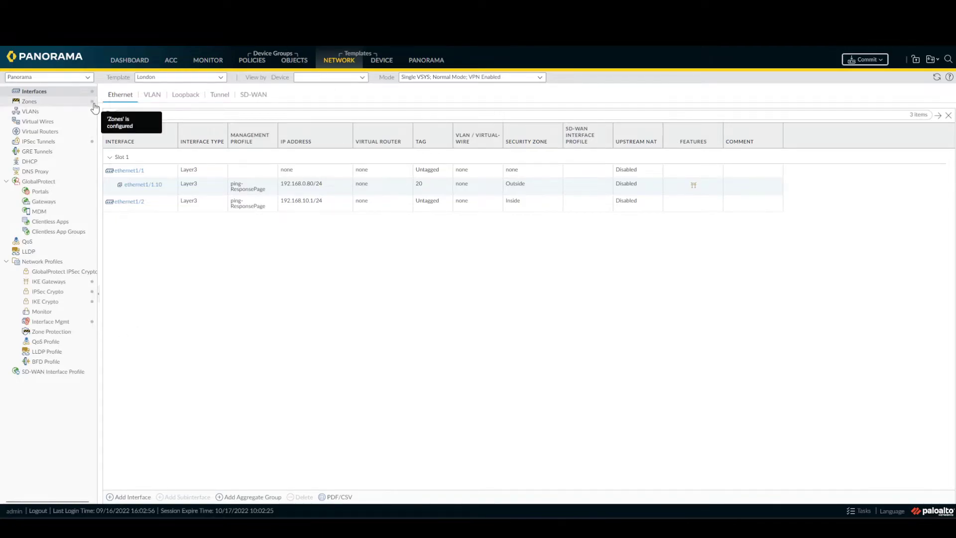
click(386, 63)
- Add a new local user to the Local User Database with a confirmed password
click(50, 433)
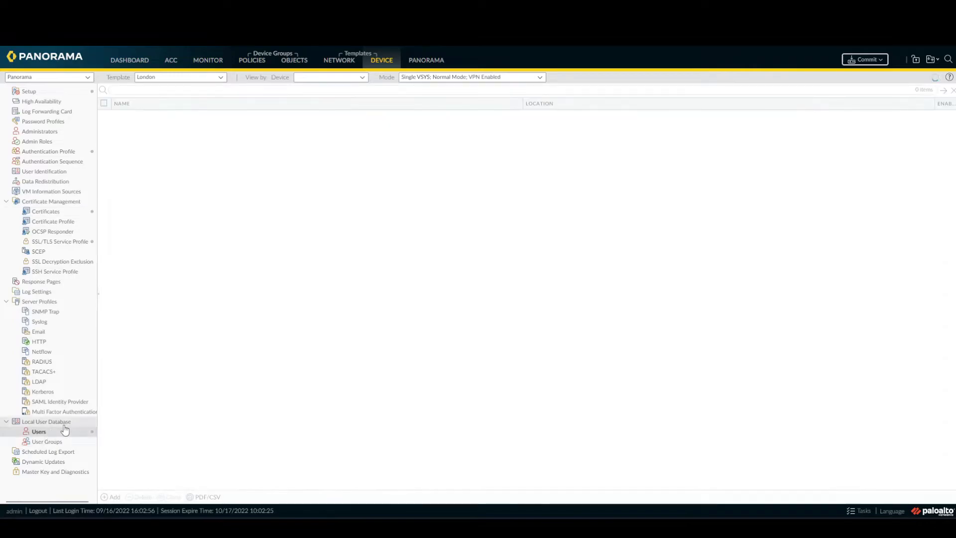
click(110, 498)
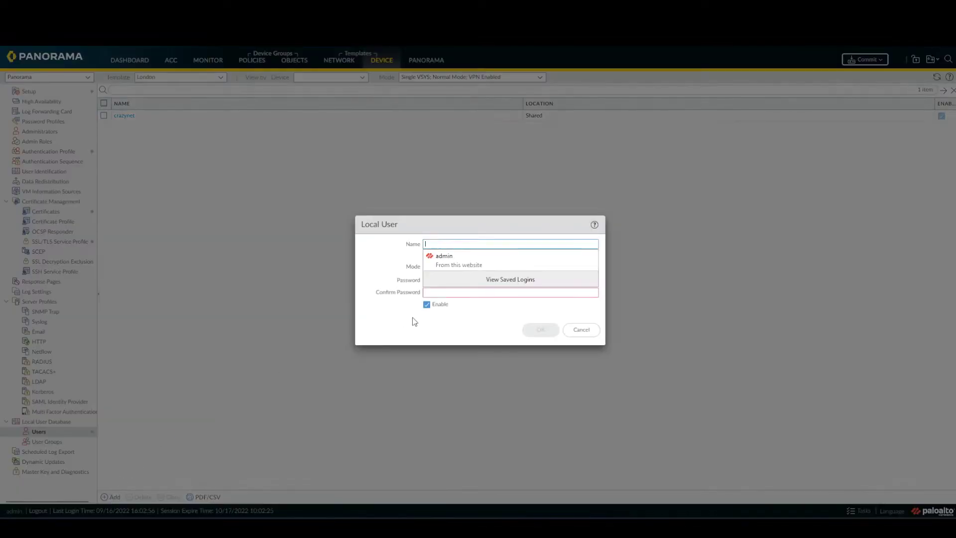
click(393, 263)
click(451, 245)
text(user1)
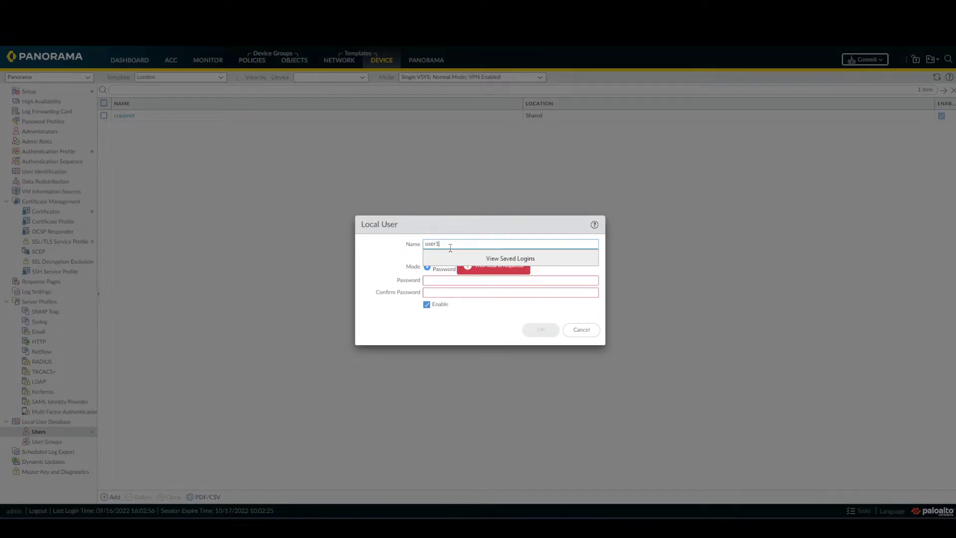
click(455, 281)
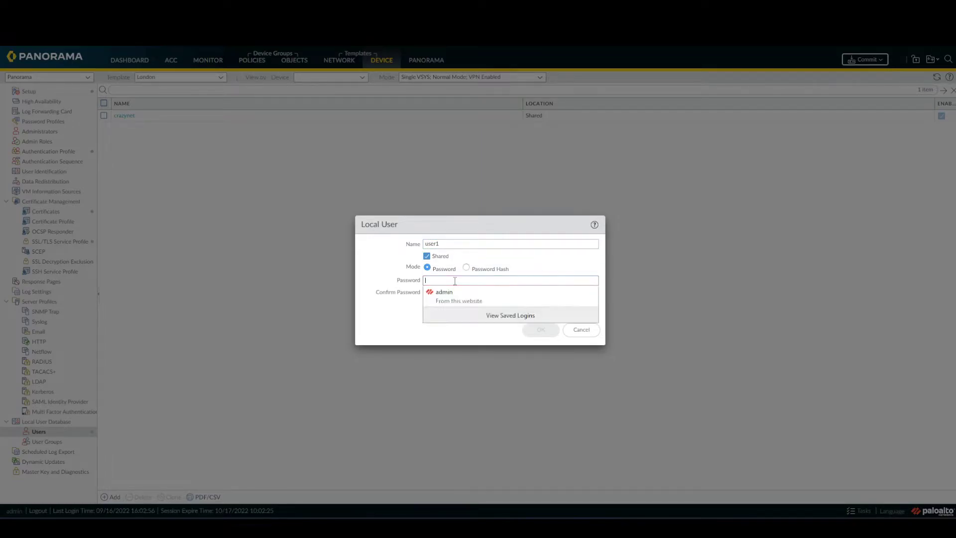
text(******)
key(Tab)
text(******)
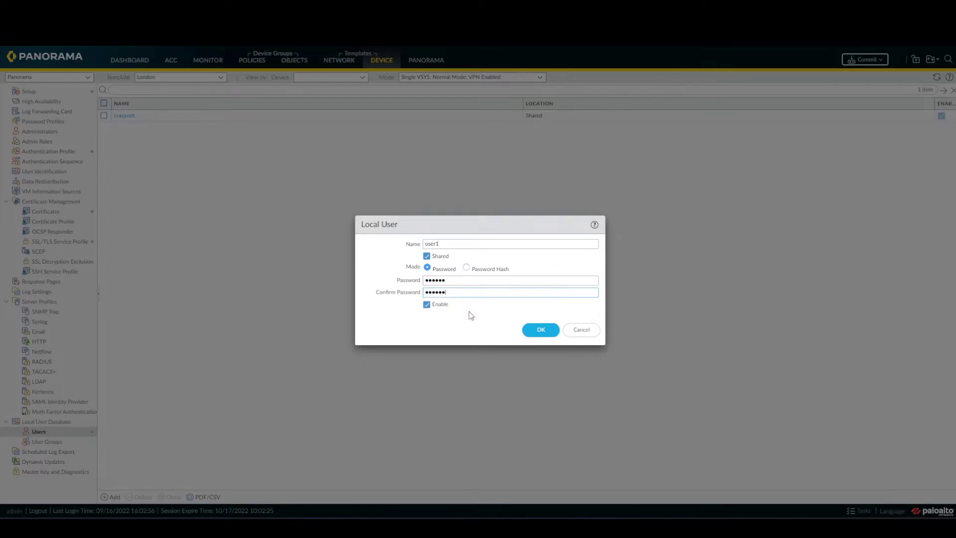
key(Return)
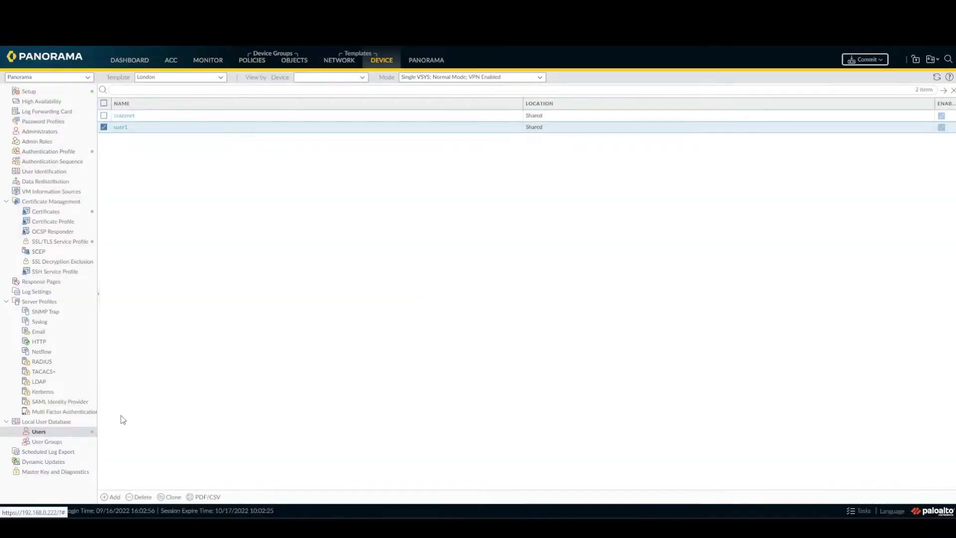
- Add local user user2 with its password entered and confirmed
click(112, 497)
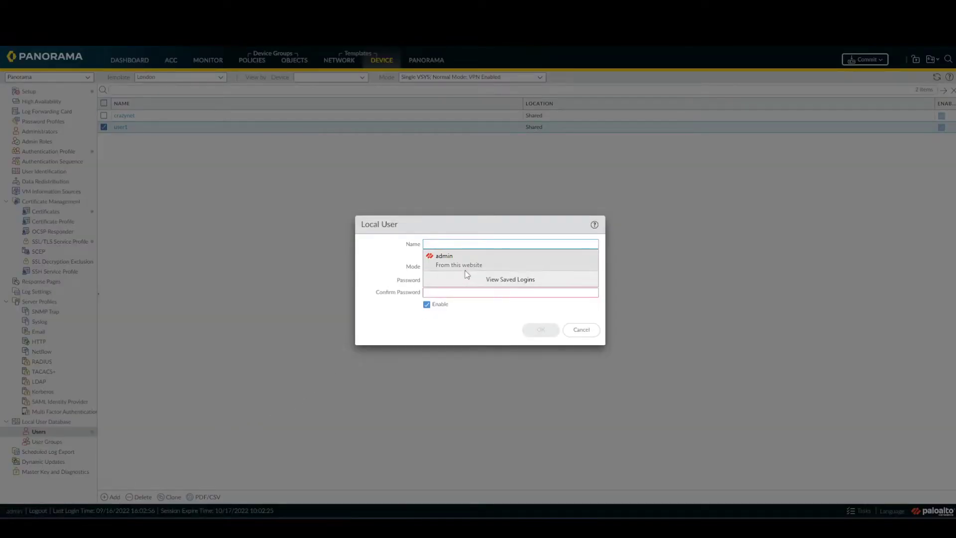
text(user)
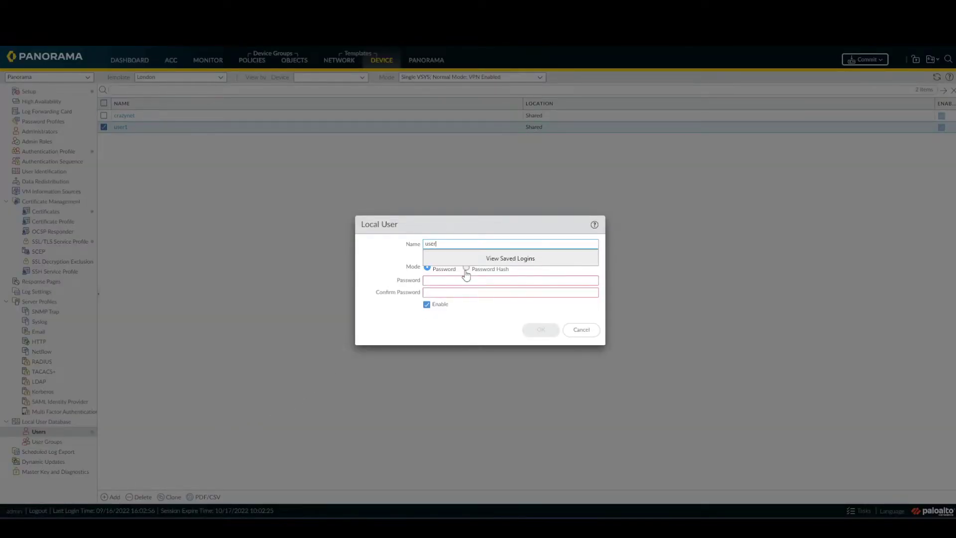
text(2)
key(Tab)
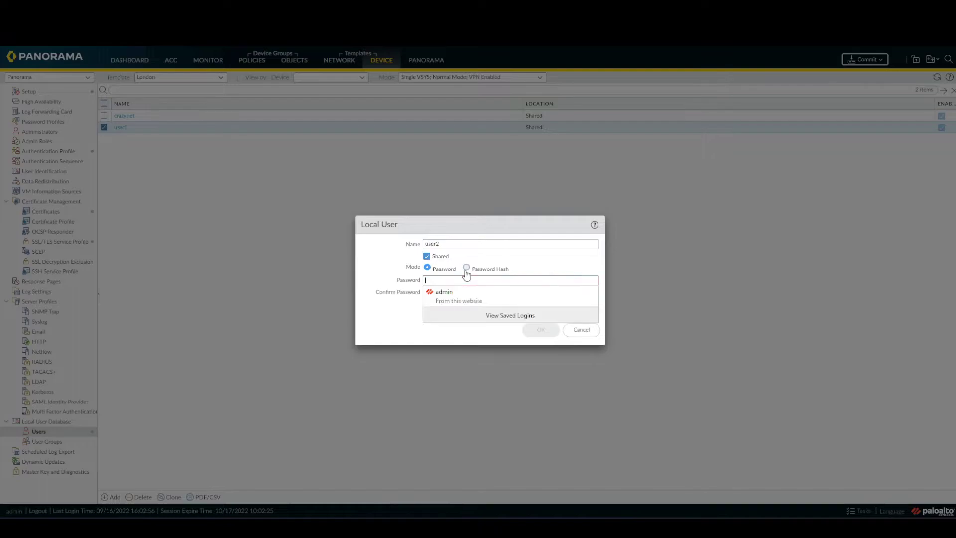
text(******)
key(Tab)
text(******)
click(534, 331)
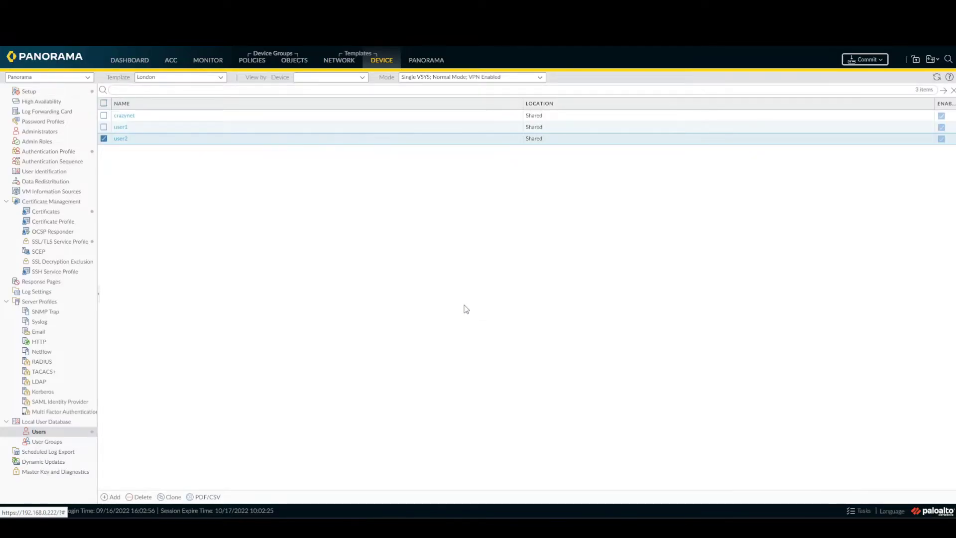
- Review the shared 'local' authentication profile's Advanced allow-list and lockout settings, then close it
click(50, 153)
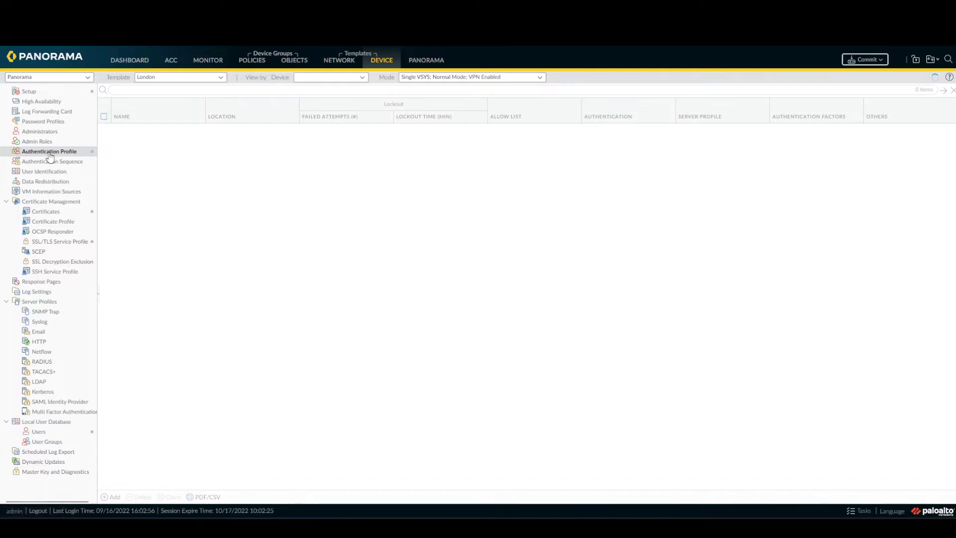
click(119, 130)
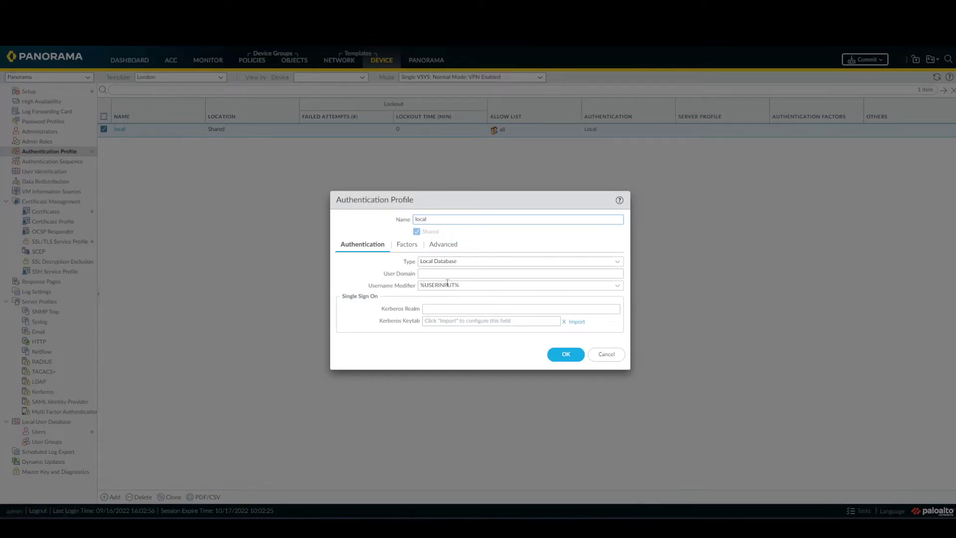
click(454, 245)
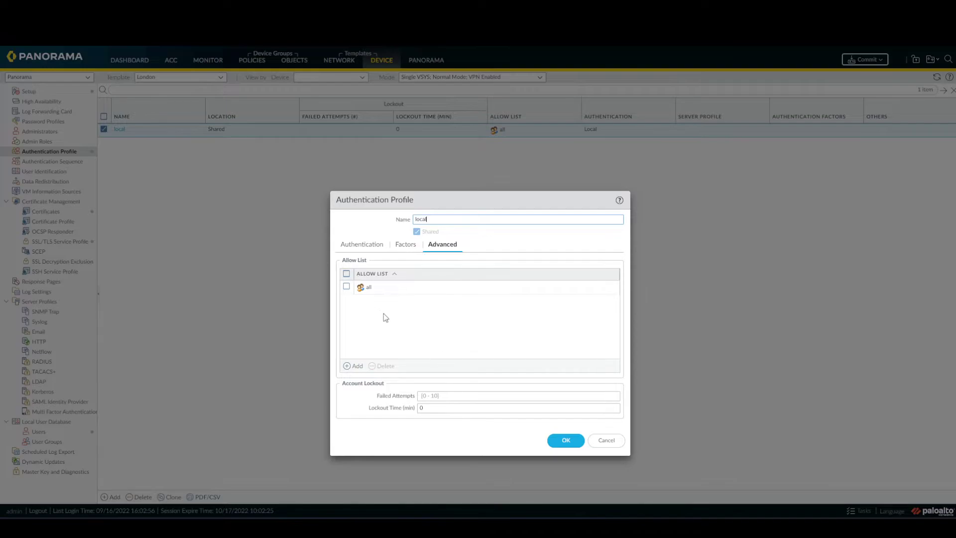
click(572, 441)
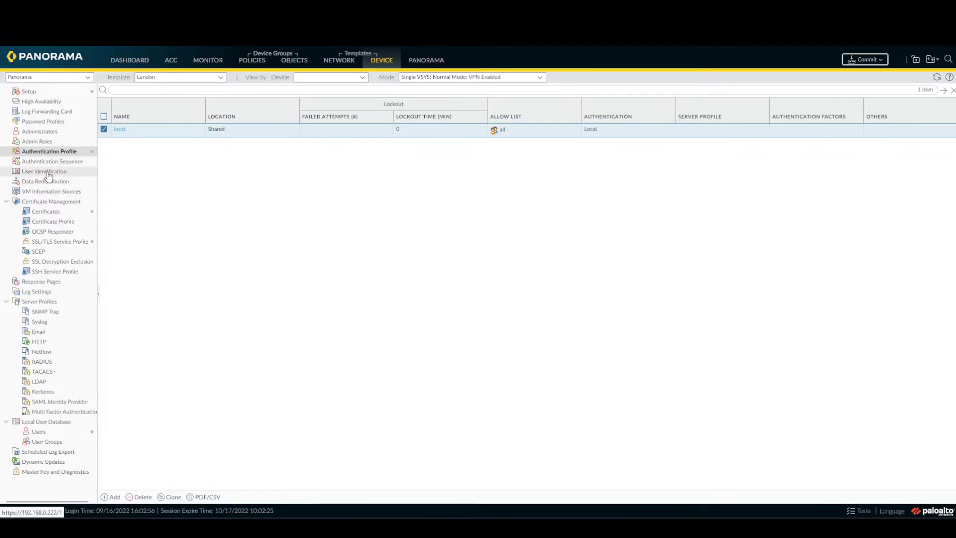
- Check the Authentication Portal's SSL/TLS Service Profile options, leave it at None, and cancel
click(49, 174)
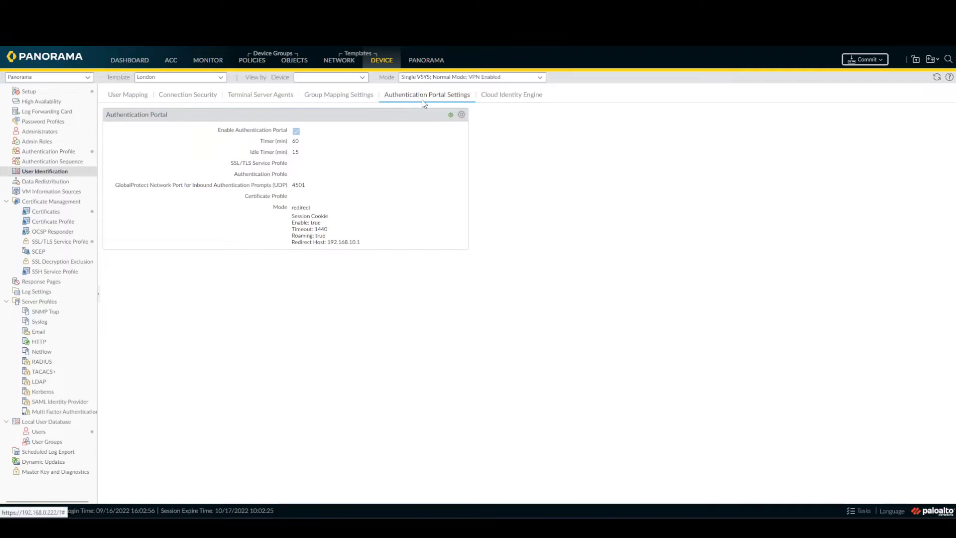
click(462, 115)
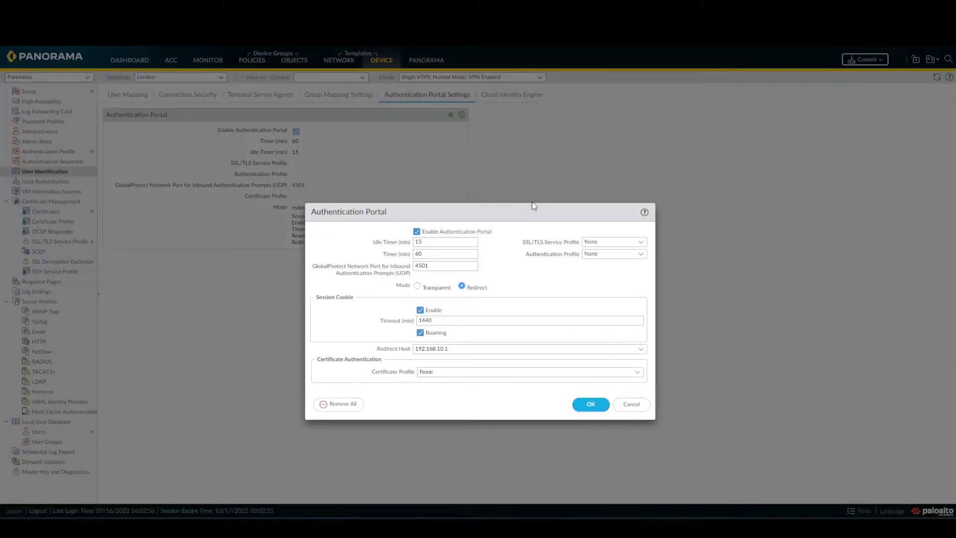
drag(534, 211, 400, 131)
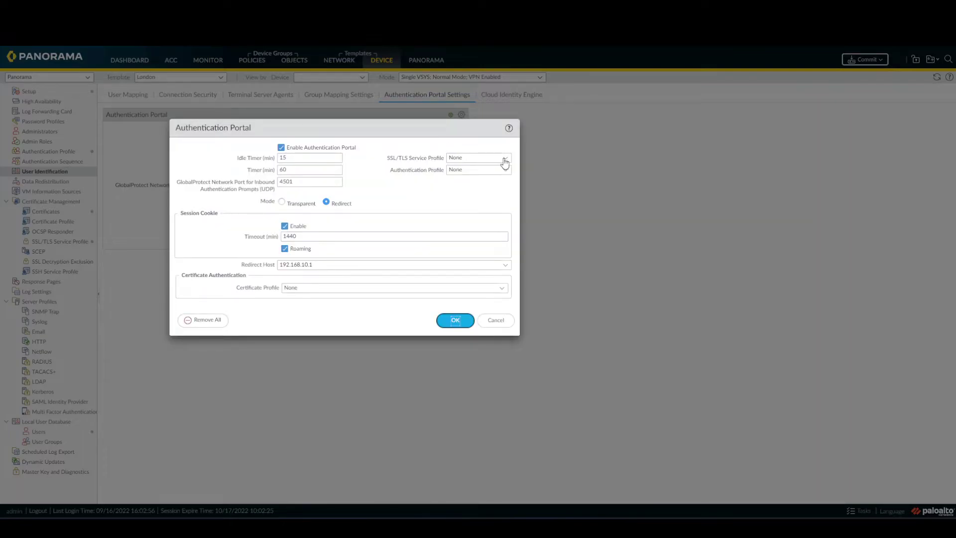
click(506, 160)
click(506, 160)
click(497, 320)
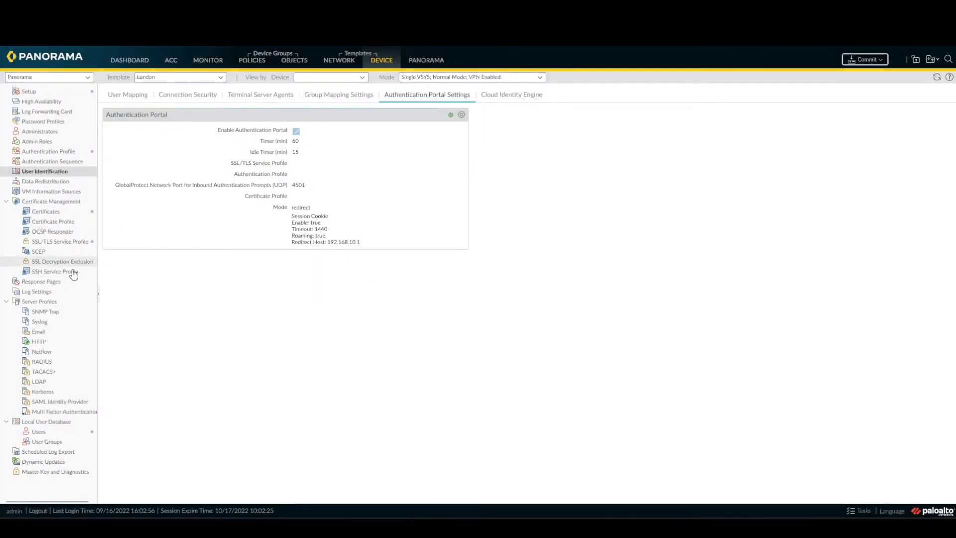
- Create SSL/TLS service profile 'ssl-profile' using the trusted-ca certificate
click(63, 262)
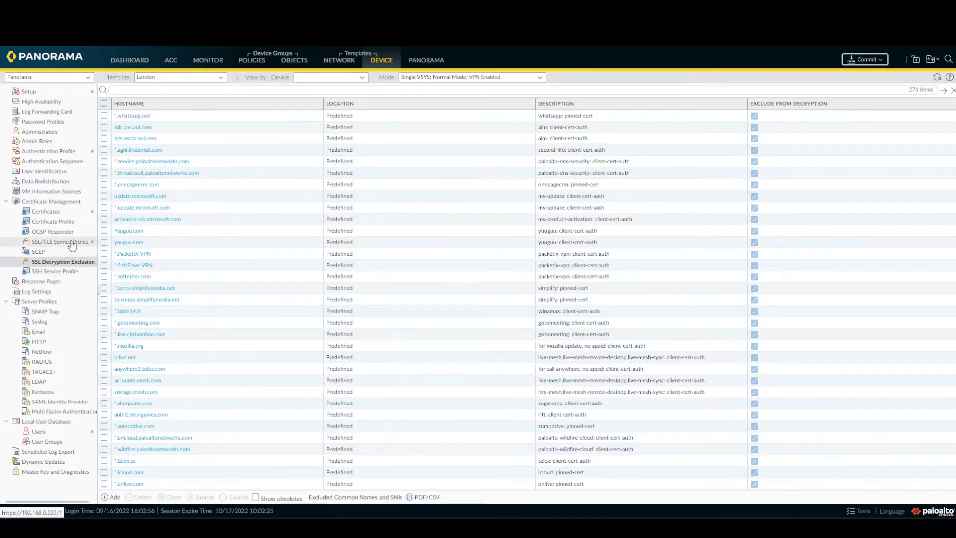
click(69, 242)
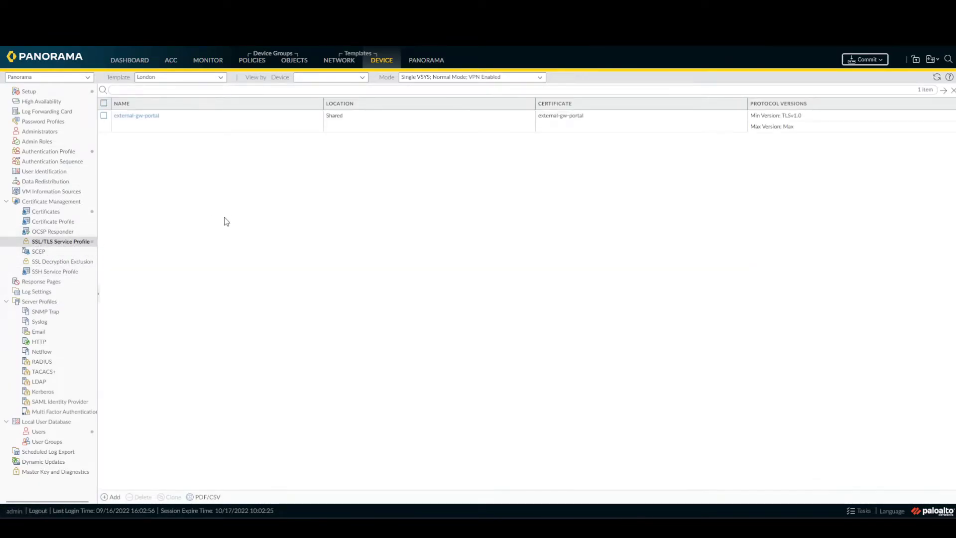
click(106, 497)
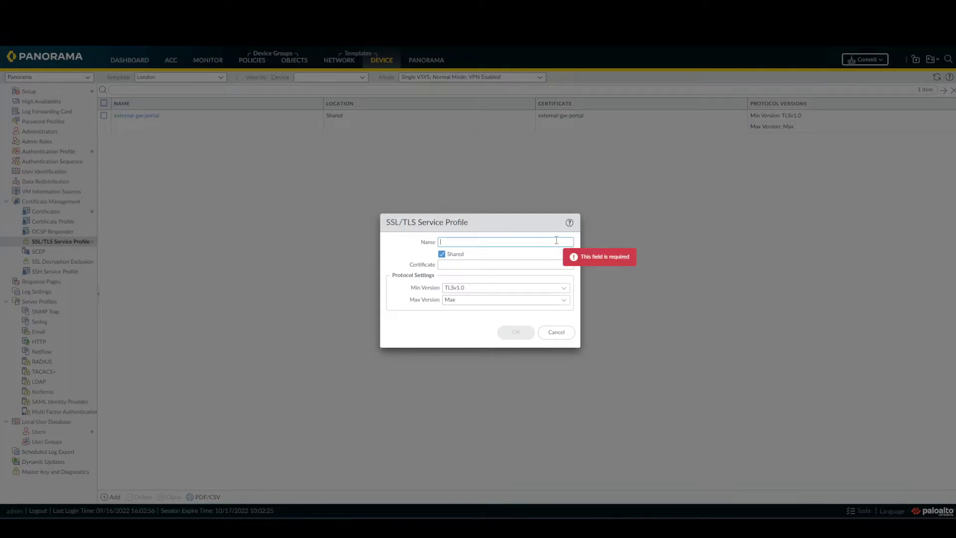
click(556, 242)
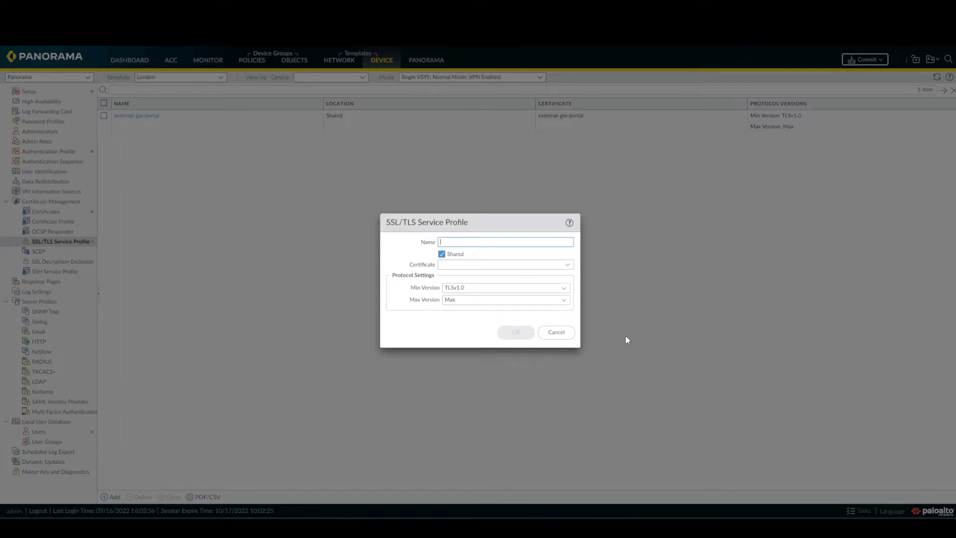
text(ssl-profile)
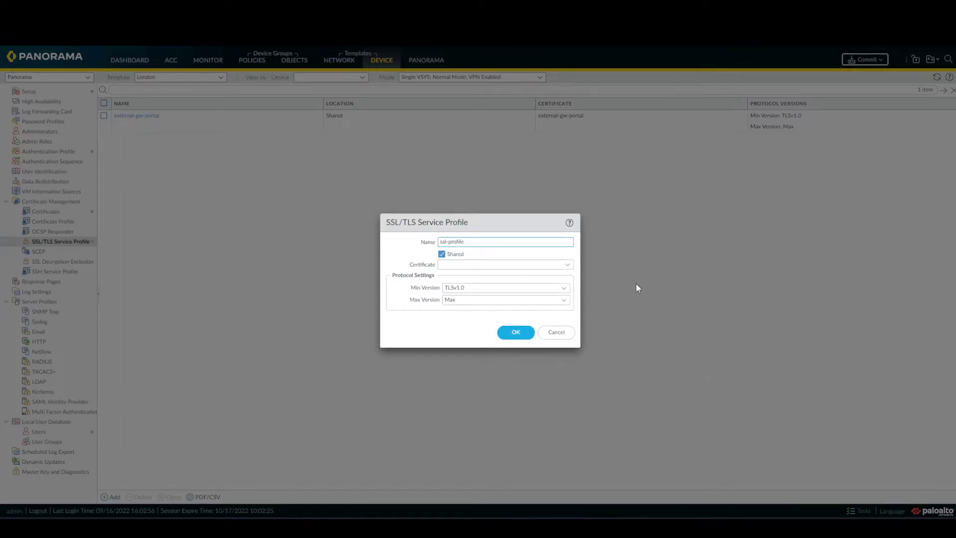
click(568, 266)
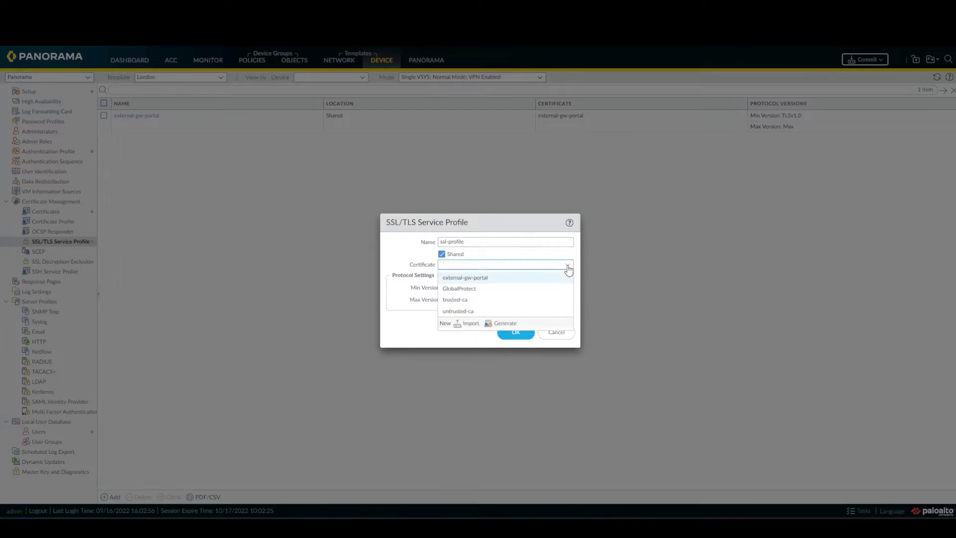
click(549, 305)
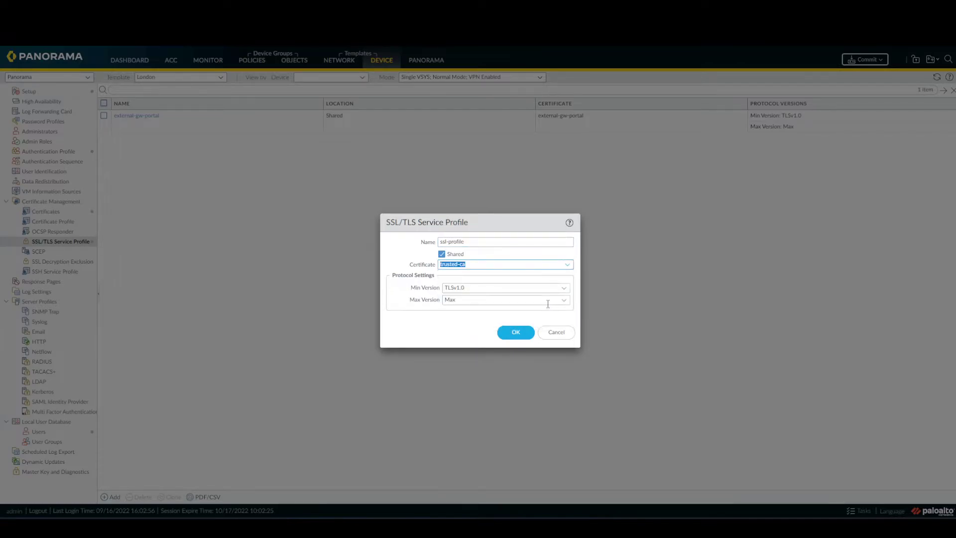
click(518, 334)
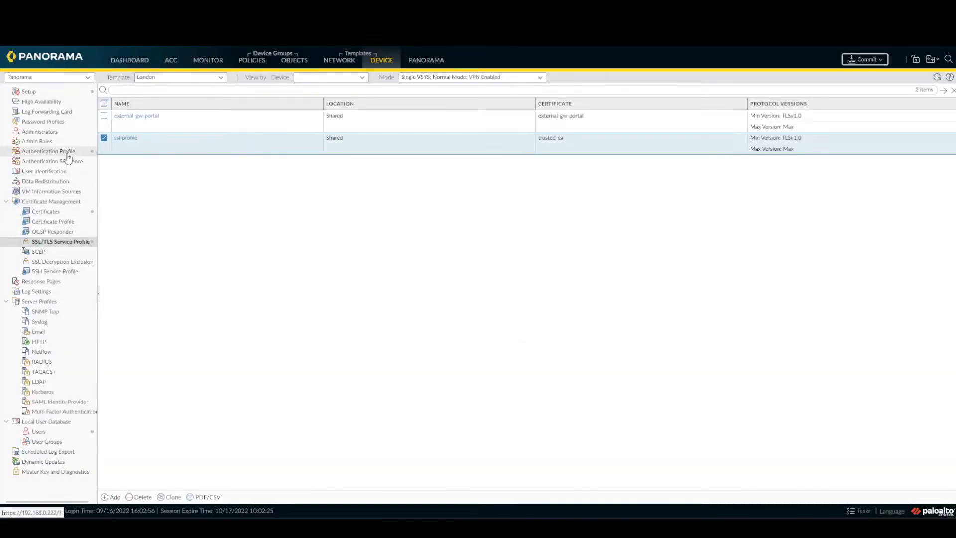
- Set the Authentication Portal to ssl-profile and the local authentication profile, keeping redirect host 192.168.10.1
click(50, 171)
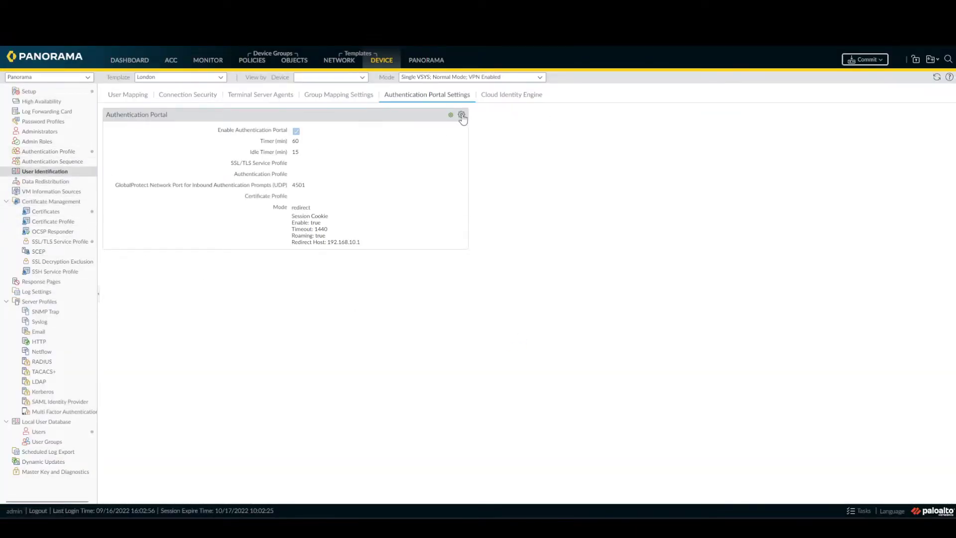
click(461, 115)
click(640, 243)
click(637, 273)
click(640, 256)
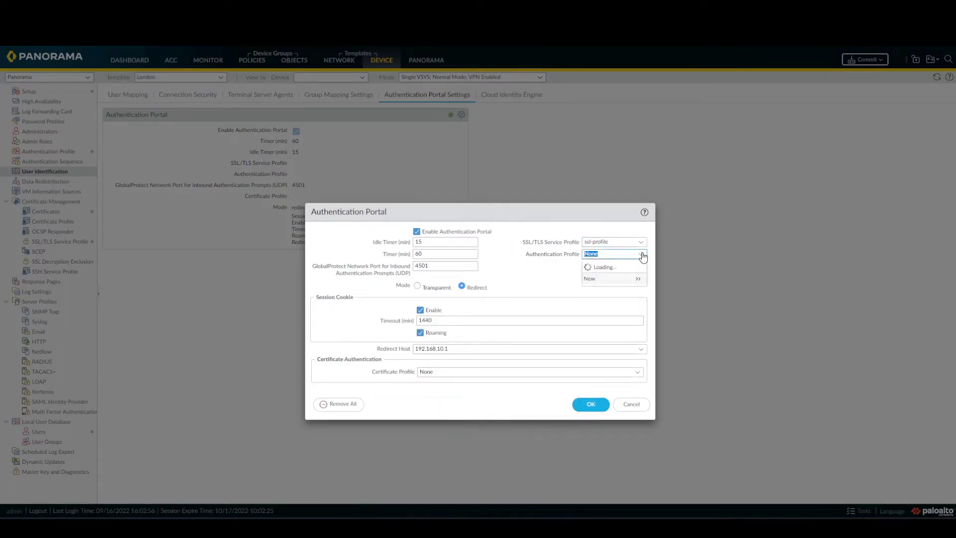
click(616, 279)
click(486, 305)
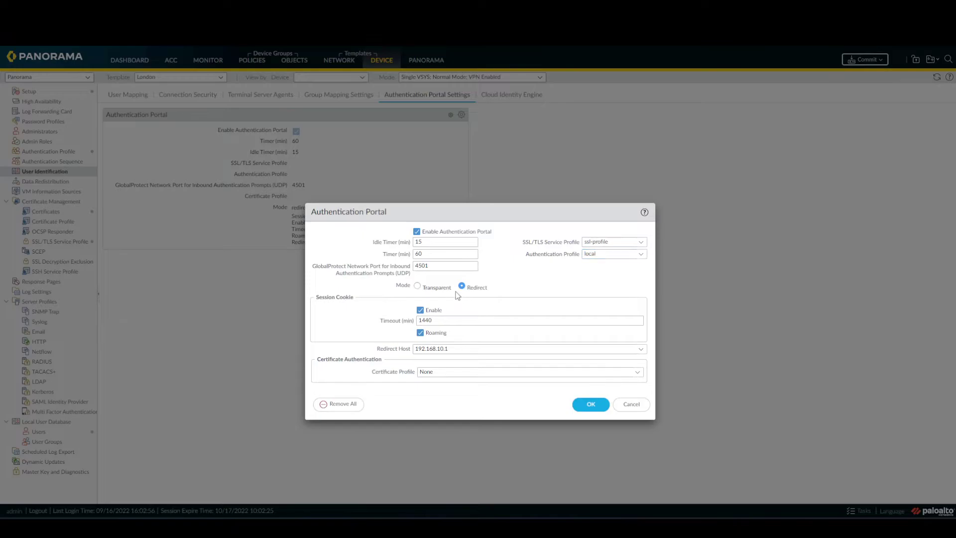
click(456, 351)
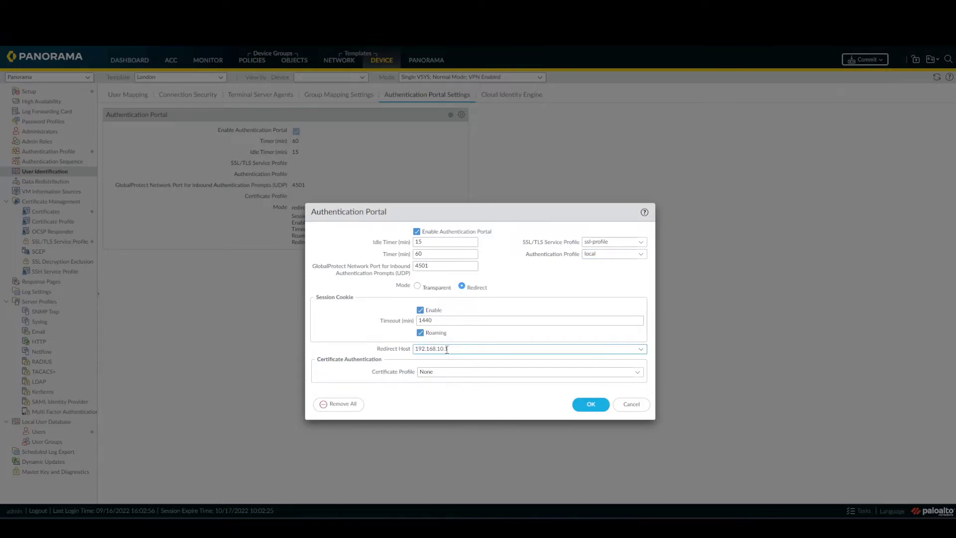
drag(460, 349, 401, 352)
click(590, 405)
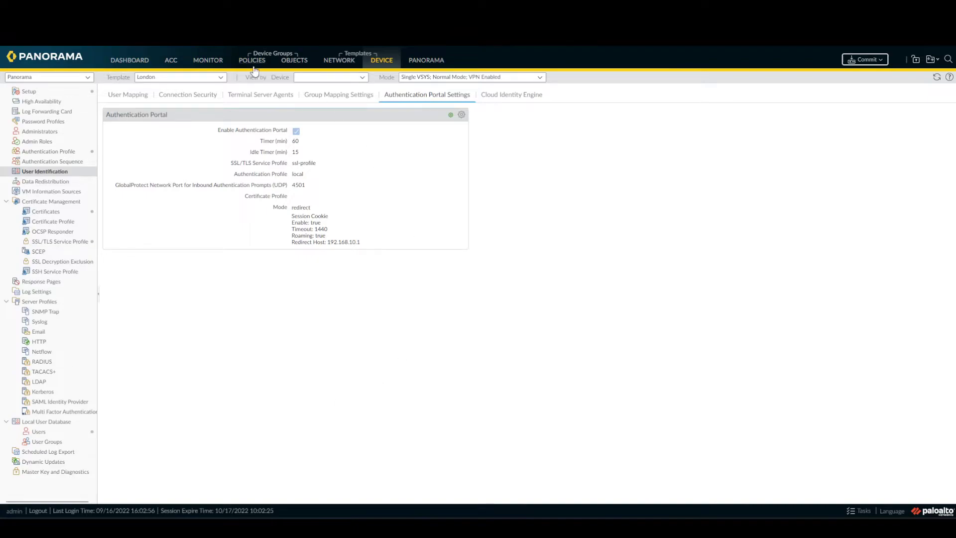
- Start a new authentication pre-rule with source zone Inside
click(250, 62)
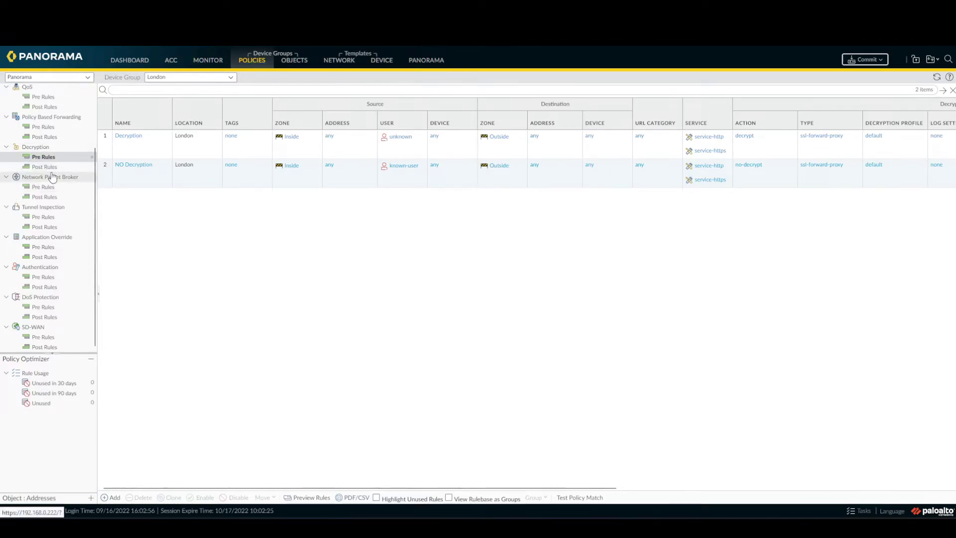
click(44, 279)
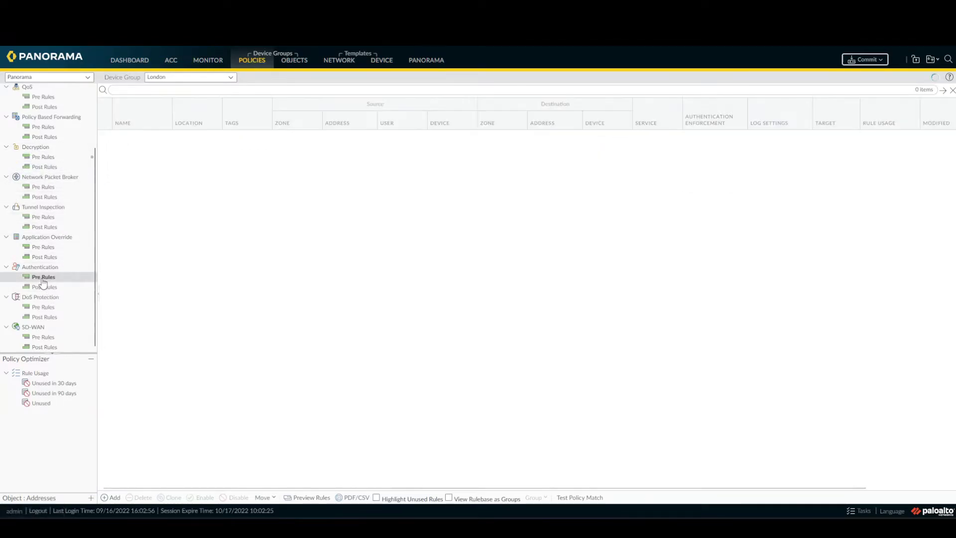
click(110, 497)
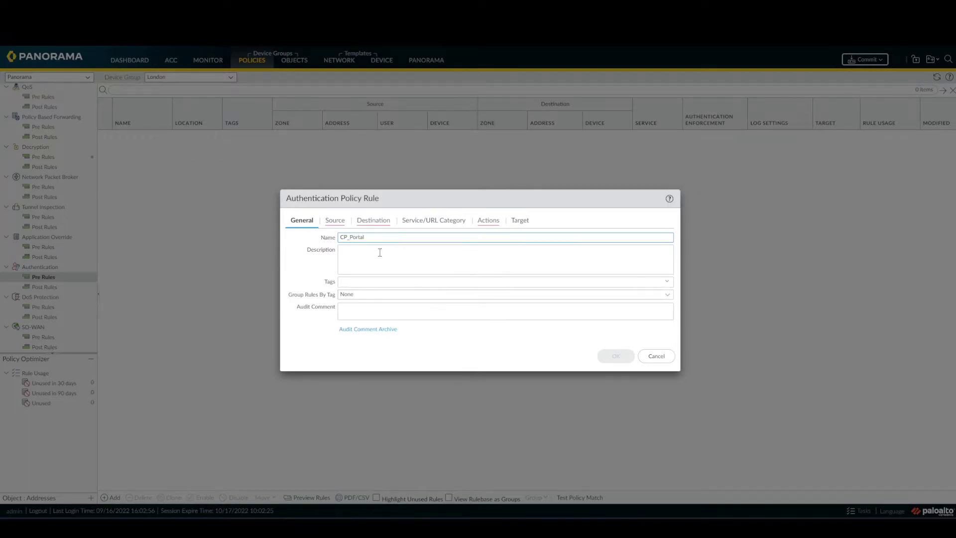
click(340, 226)
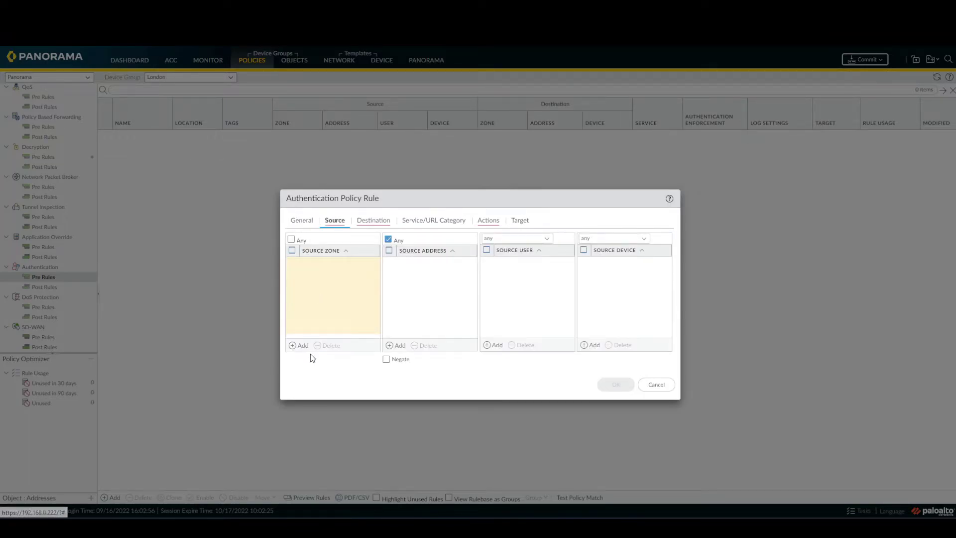
click(301, 345)
click(318, 288)
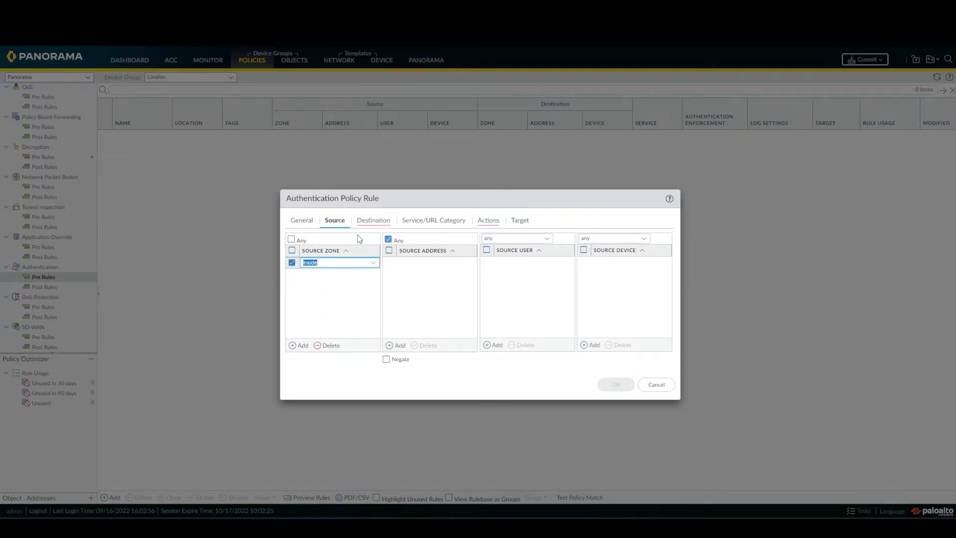
- Add destination zone Outside, service-https, and default-web-form enforcement, then save CP_Portal
click(369, 222)
click(294, 345)
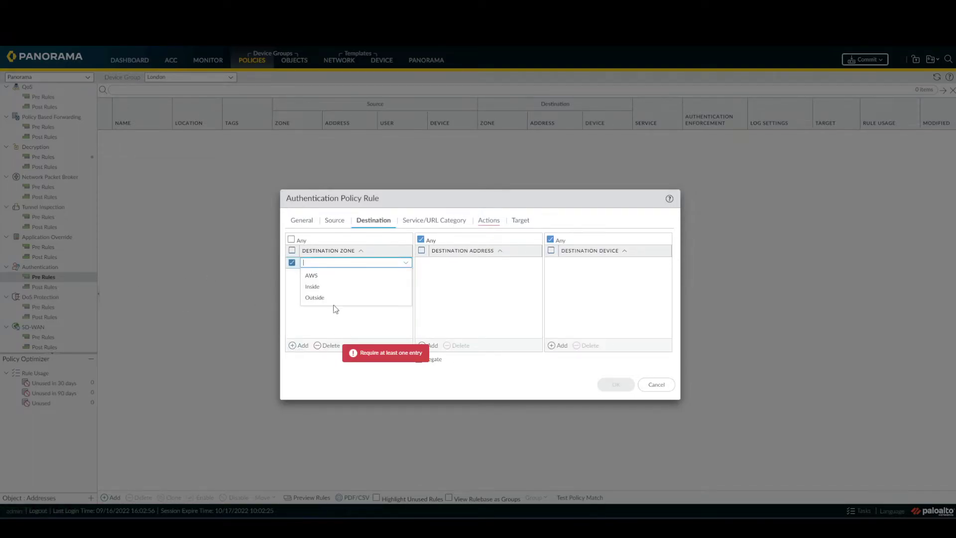
click(322, 301)
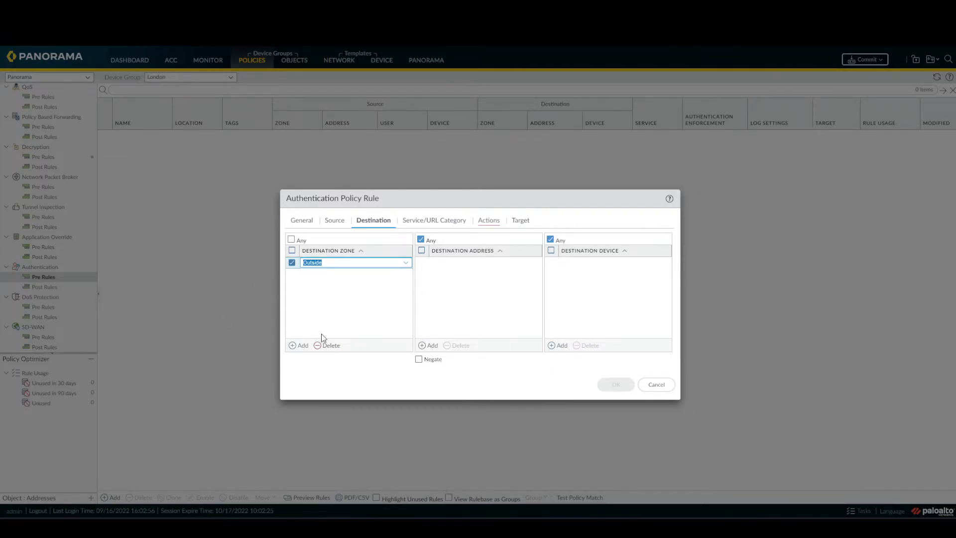
click(447, 223)
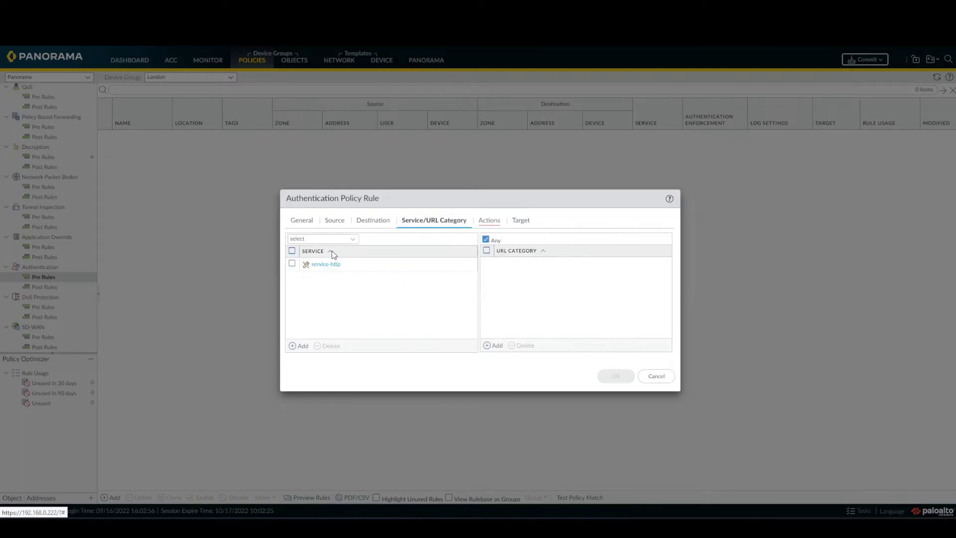
click(301, 345)
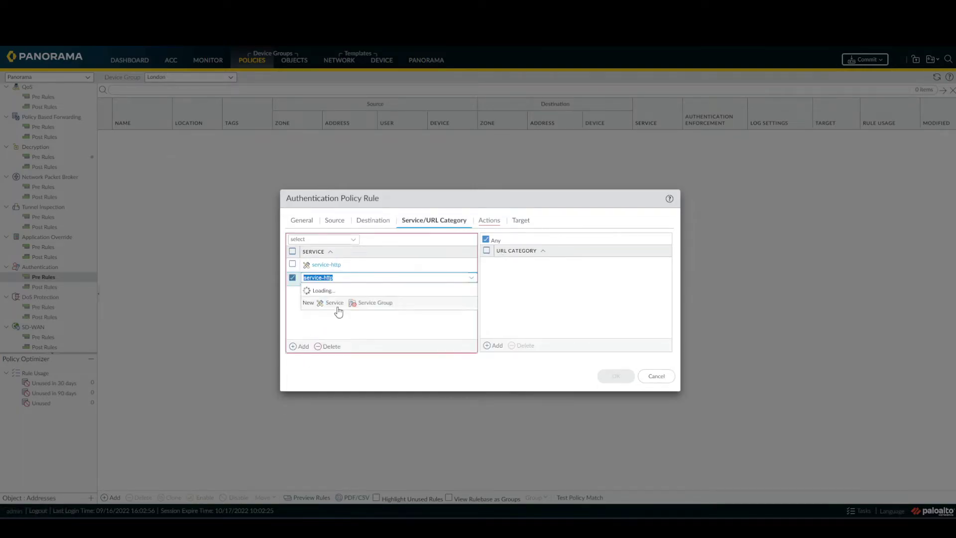
click(340, 307)
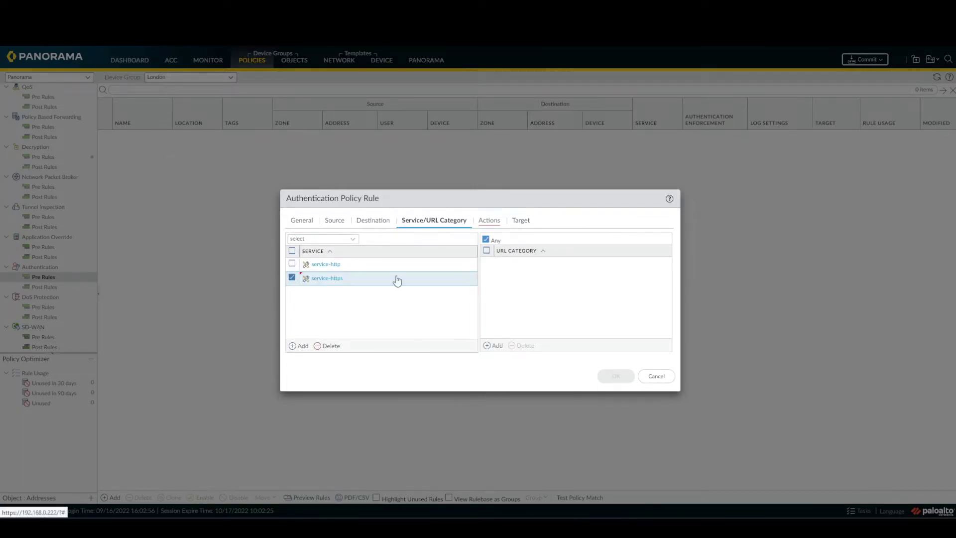
click(487, 220)
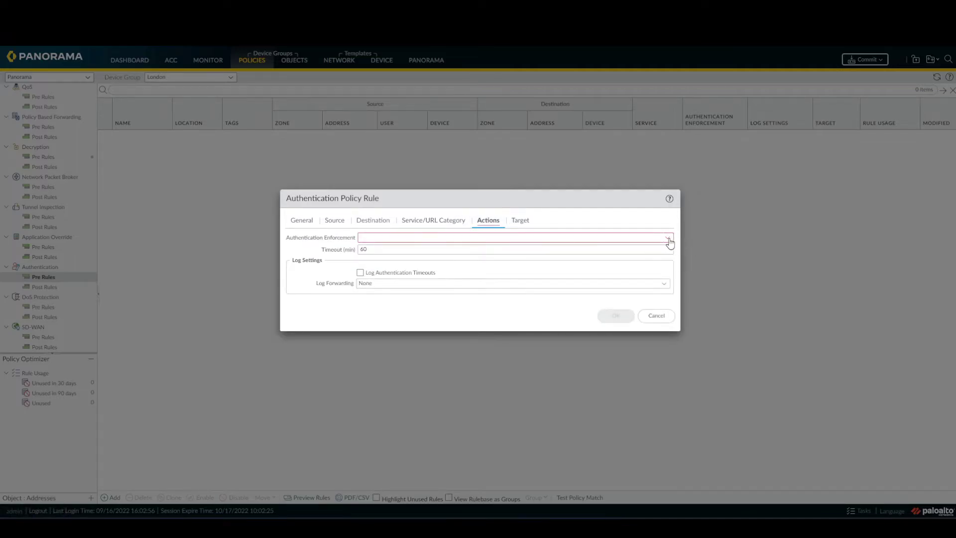
click(668, 238)
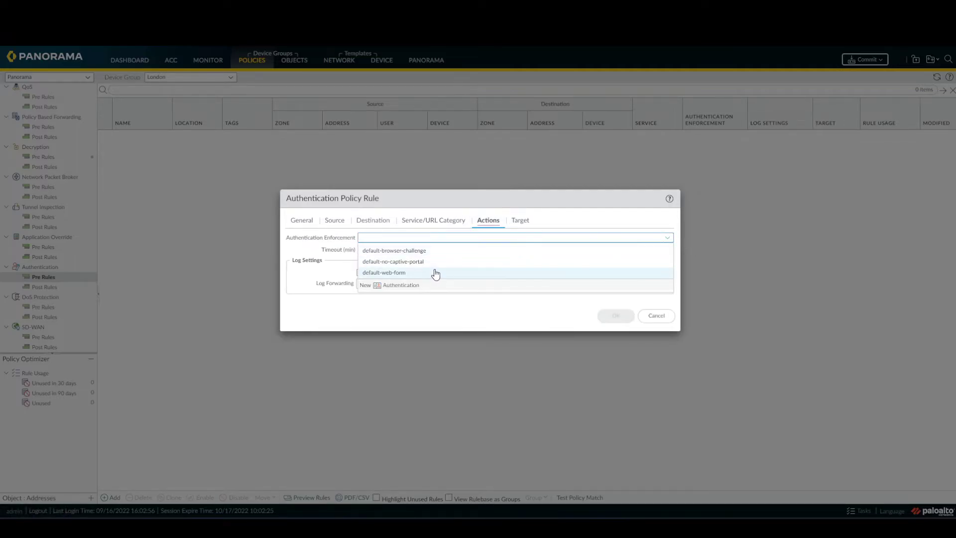
click(436, 274)
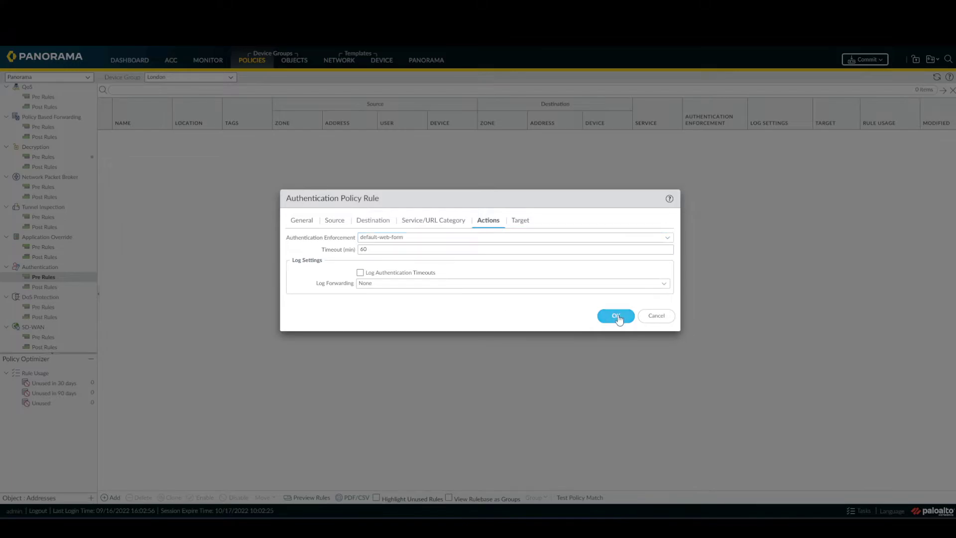
click(620, 319)
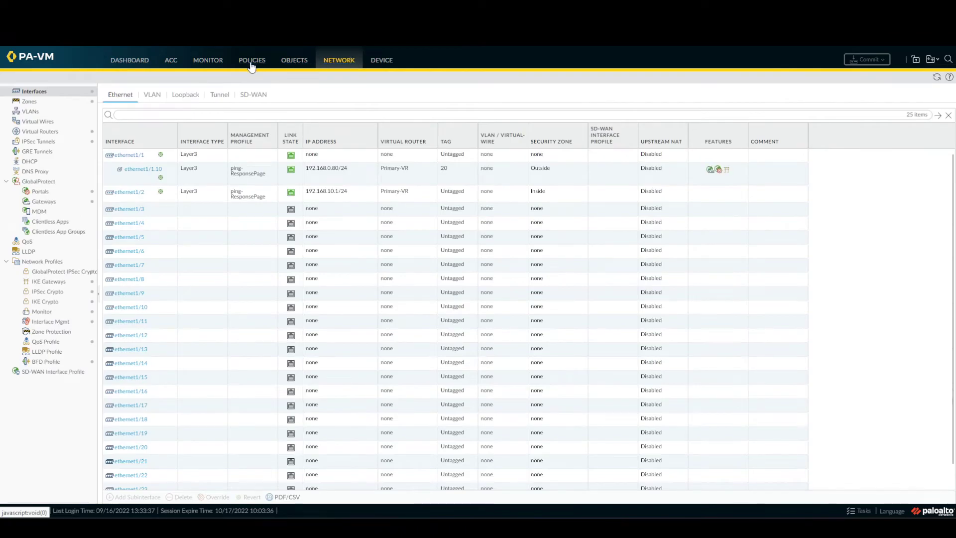
- Start security pre-rule CP_portal_Auth with source zone Inside and source user known-user
click(251, 64)
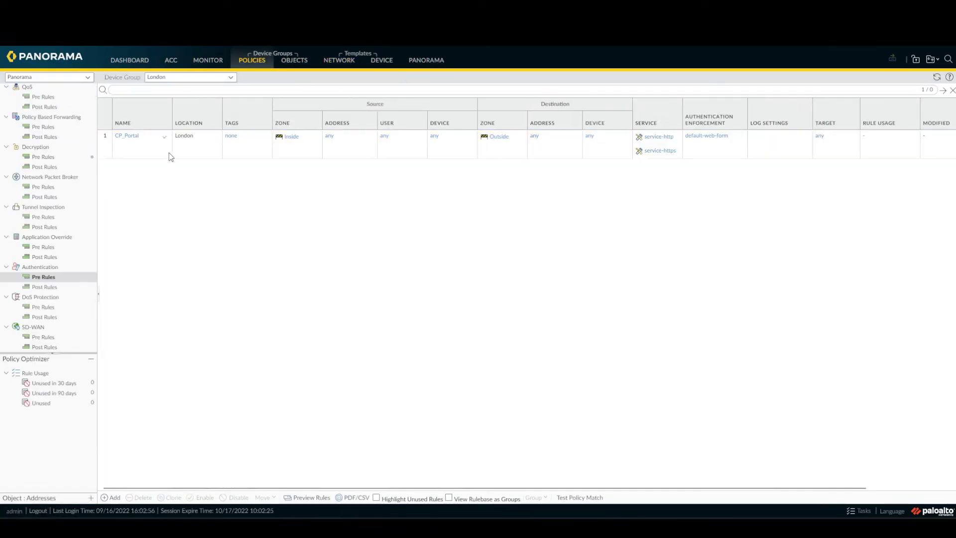
scroll(45, 100, up, 3)
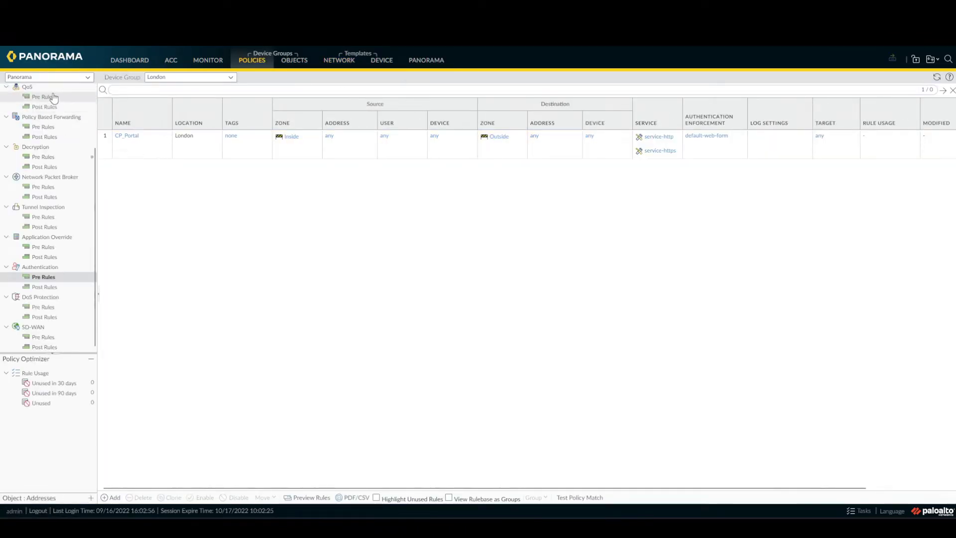
click(246, 63)
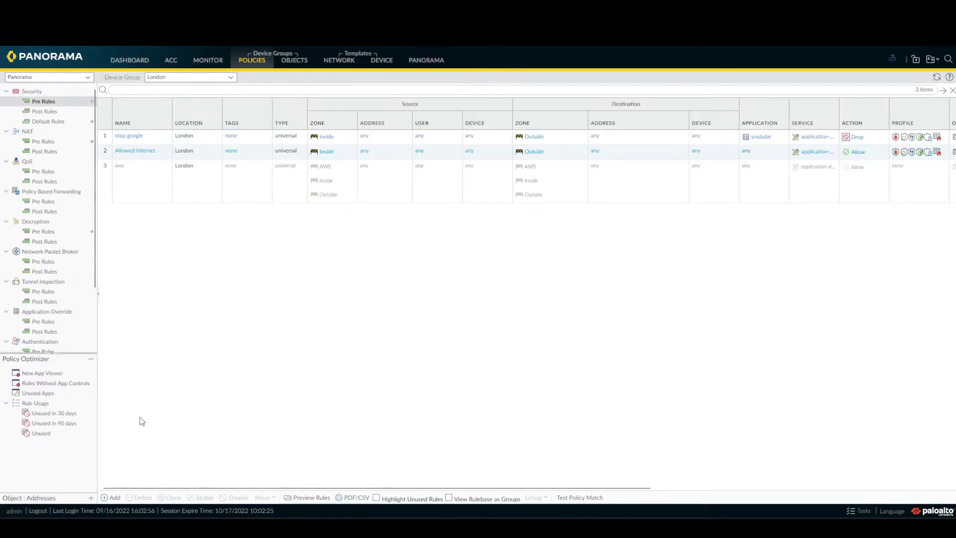
click(106, 497)
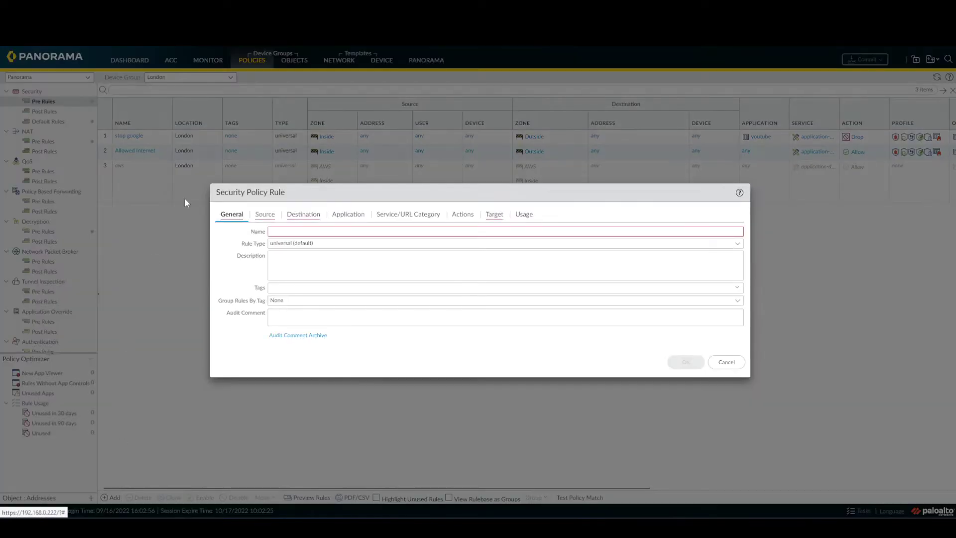
click(290, 232)
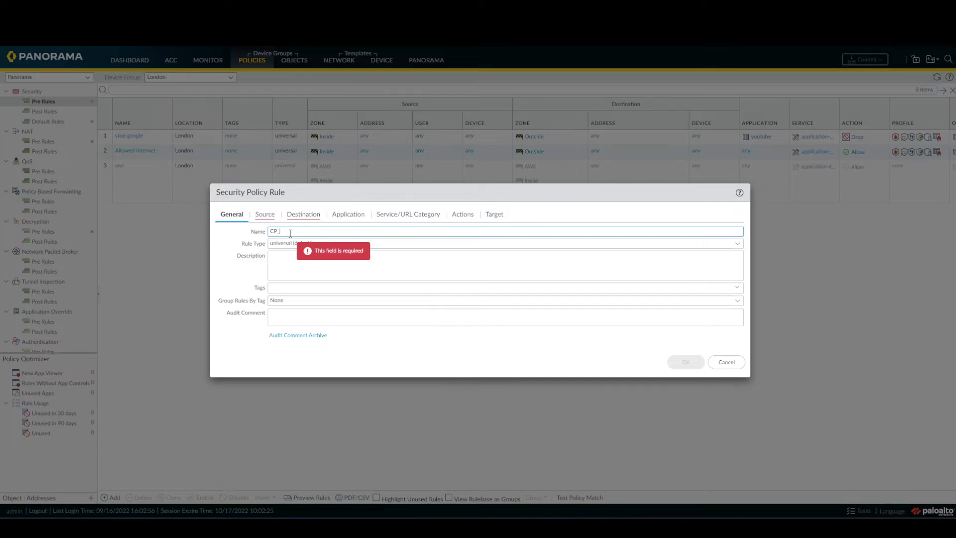
text(CP_portal_Auth)
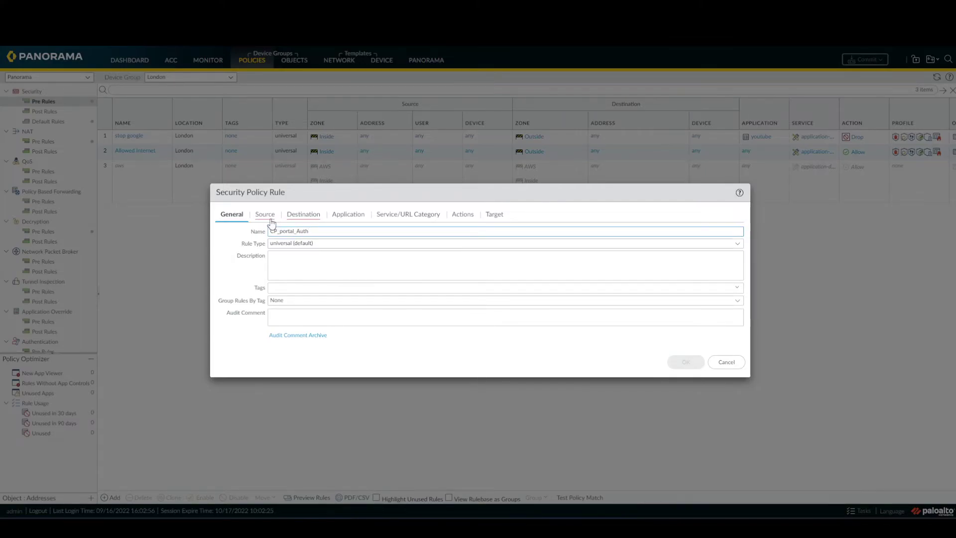
click(265, 215)
click(231, 339)
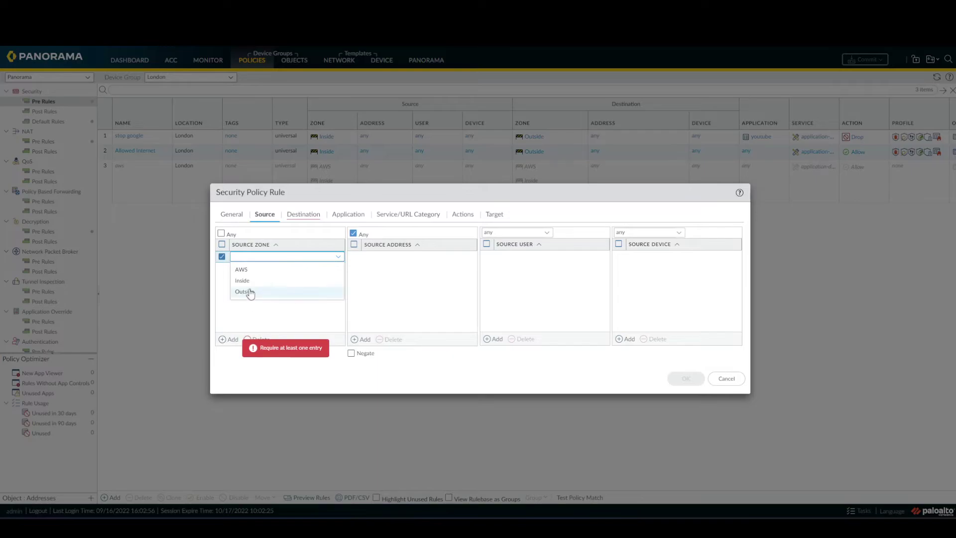
click(243, 281)
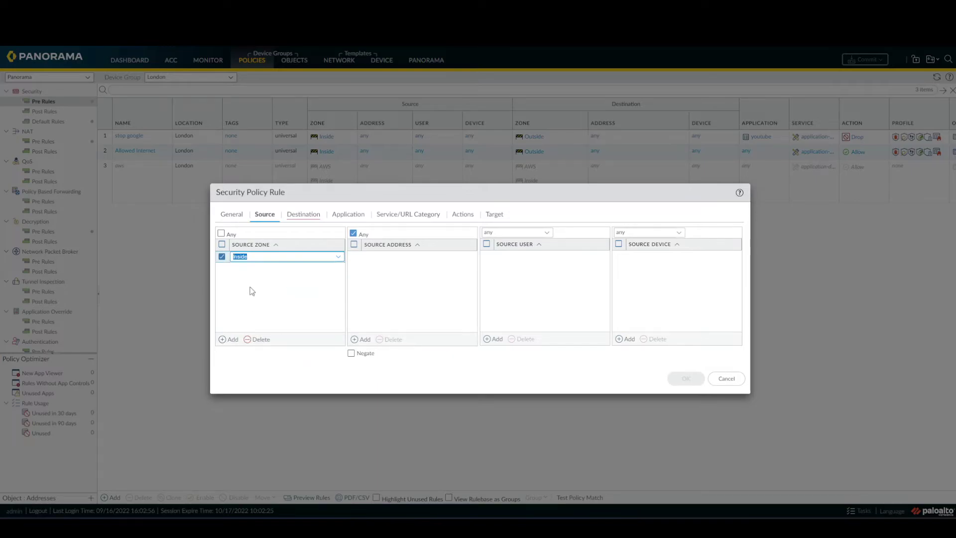
click(547, 234)
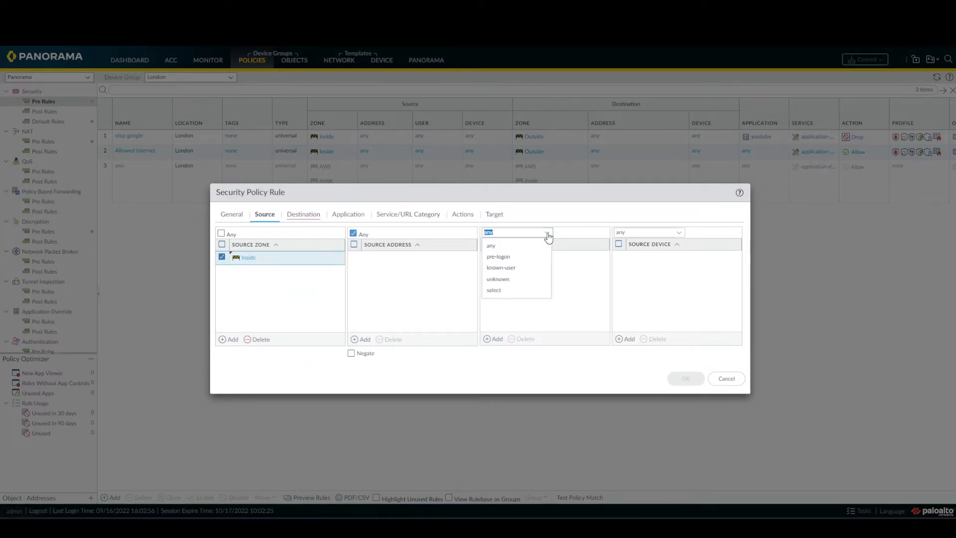
click(532, 270)
- Give the rule destination zone Outside and services service-http and service-https, then save it
click(304, 214)
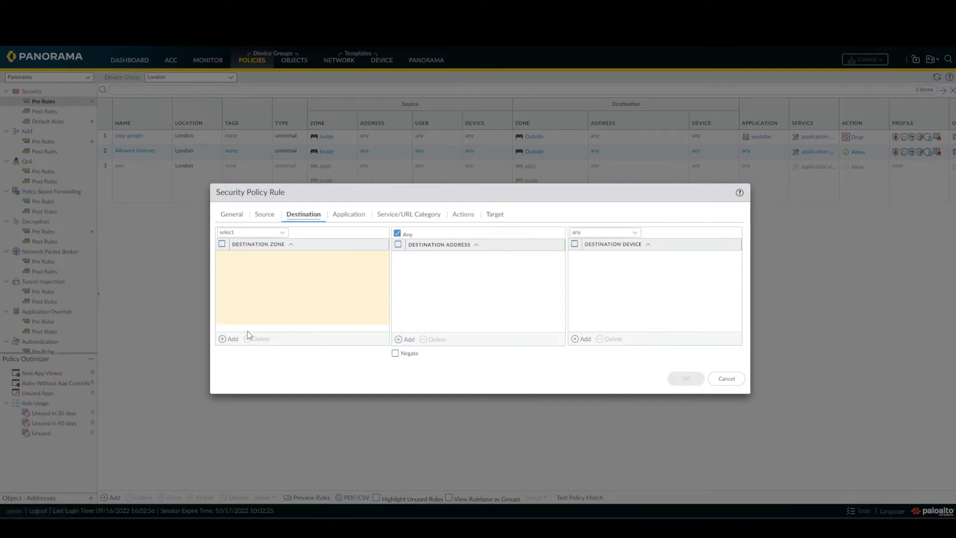
click(233, 338)
click(257, 293)
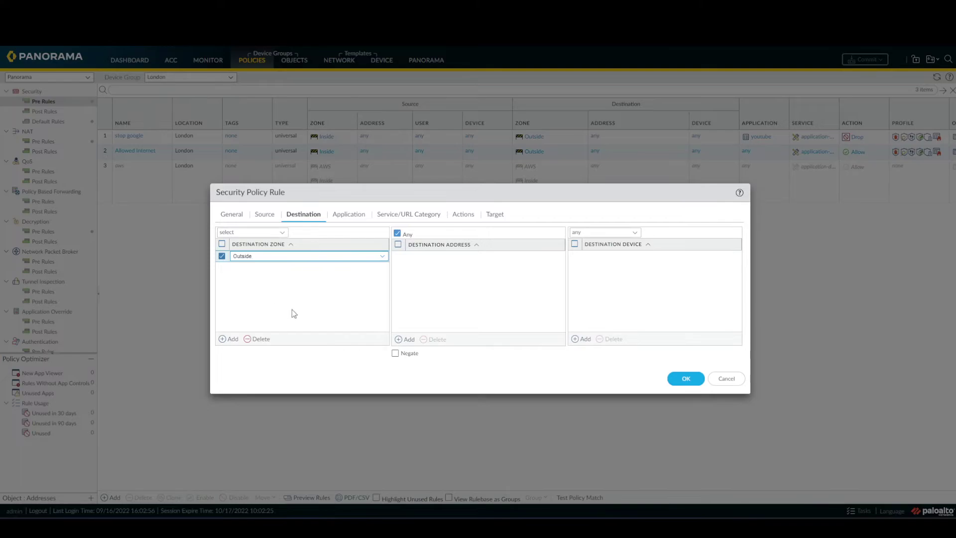
click(359, 217)
click(401, 221)
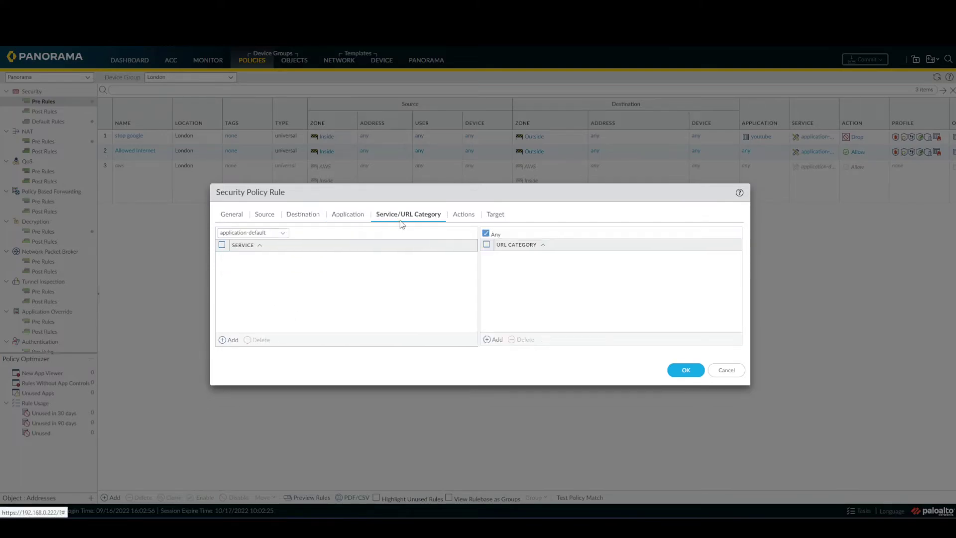
click(230, 340)
click(271, 278)
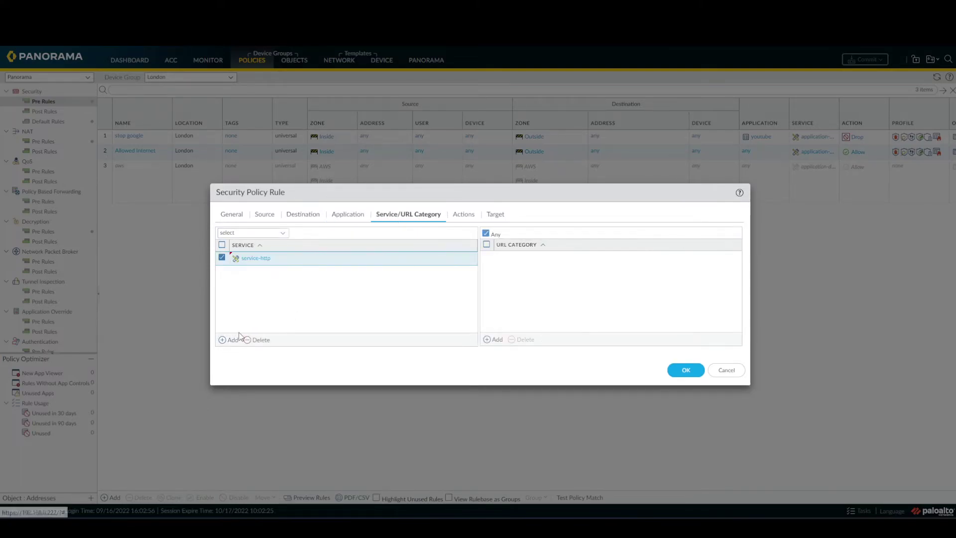
click(232, 340)
click(292, 300)
click(312, 323)
click(466, 216)
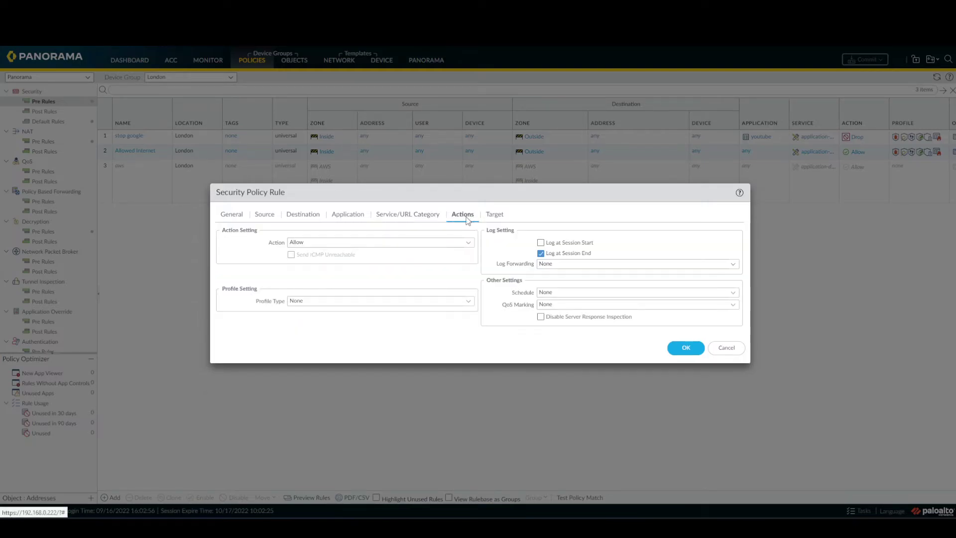
click(685, 347)
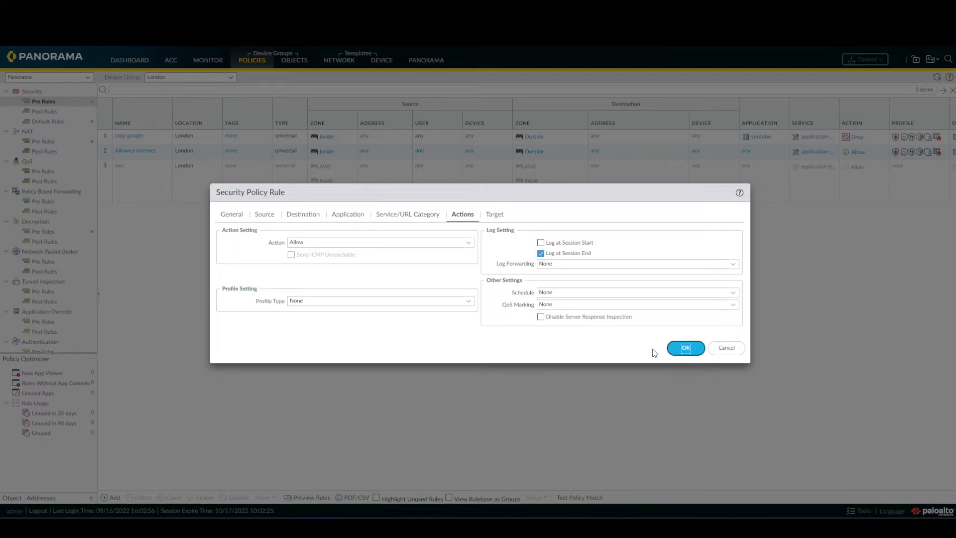
click(679, 348)
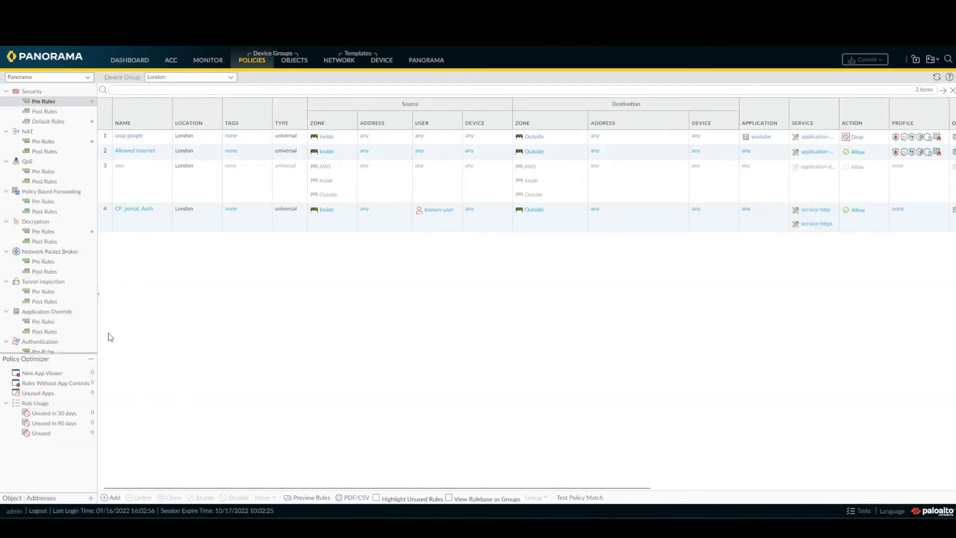
- Start security pre-rule CP_Portal_no_Auth with source zone Inside and source user unknown
click(114, 498)
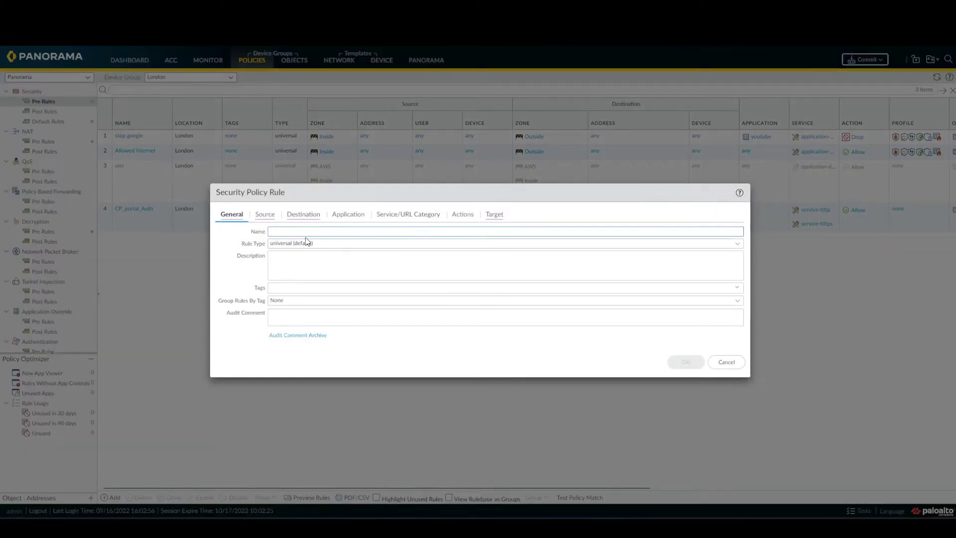
text(NO)
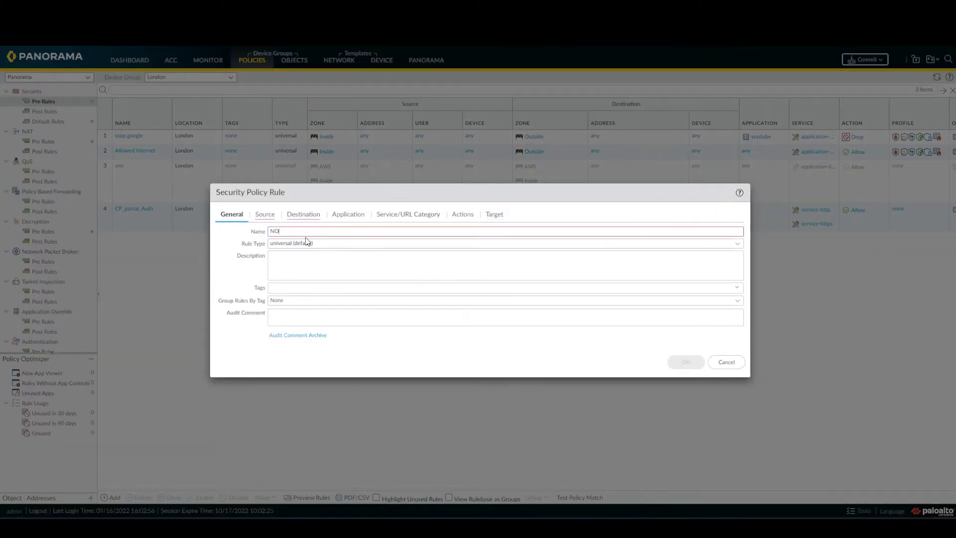
key(BackSpace)
key(BackSpace)
key(BackSpace)
key(BackSpace)
text(CP)
click(259, 214)
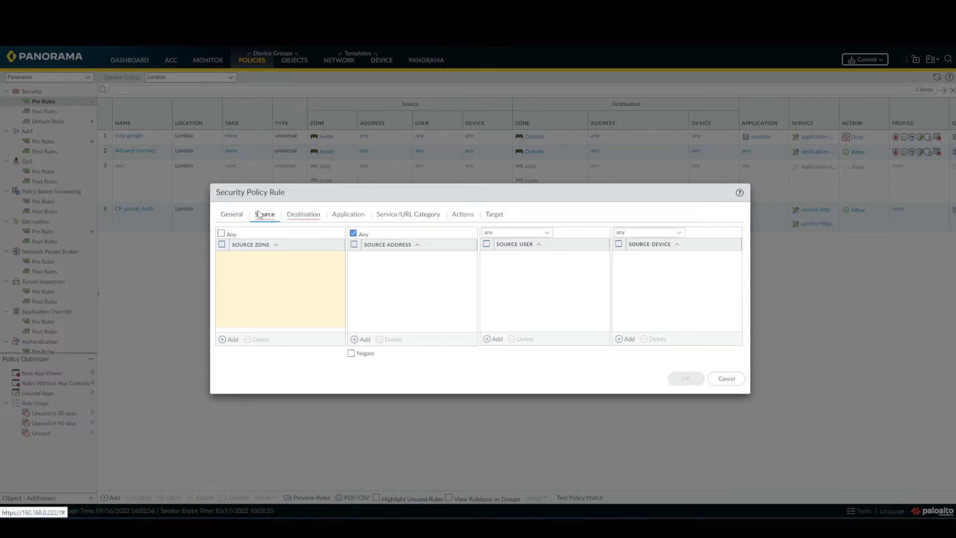
click(231, 339)
click(249, 281)
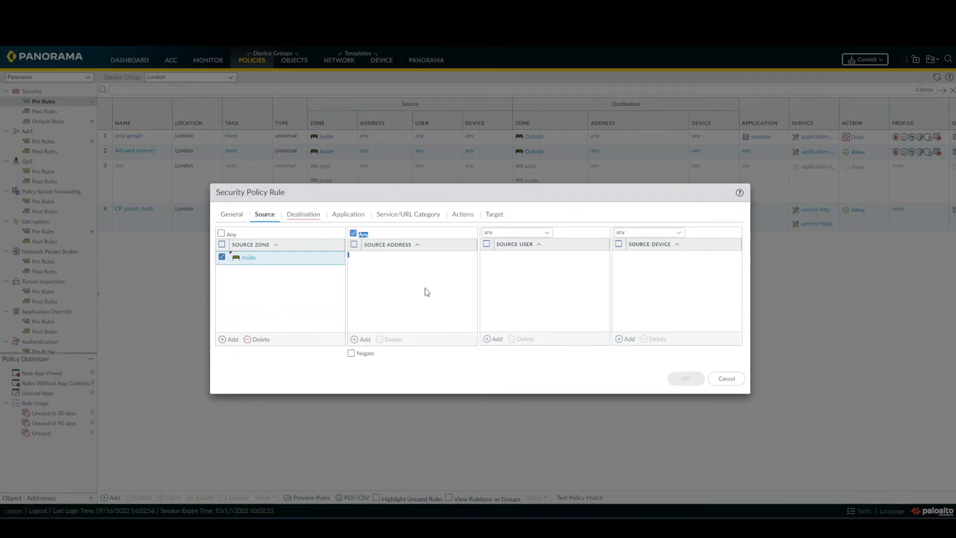
click(547, 233)
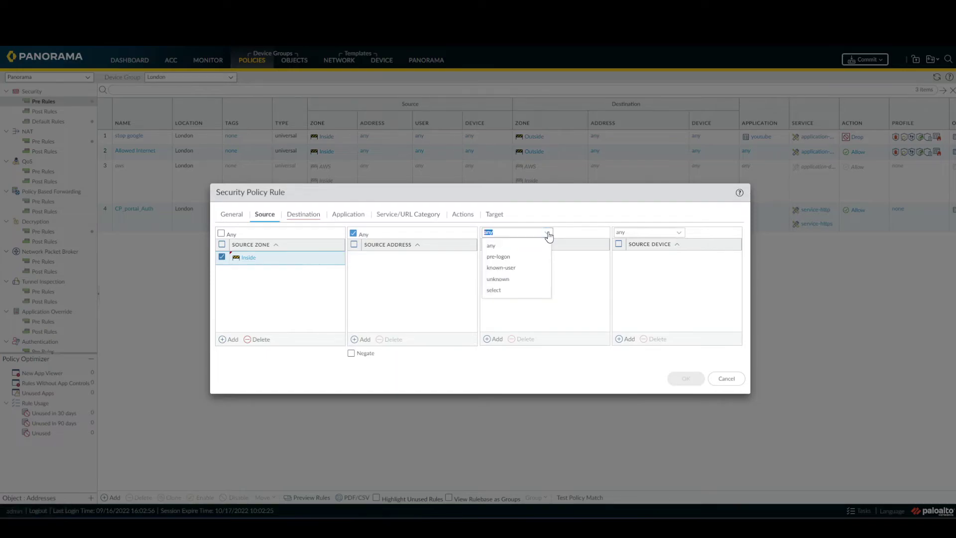
click(534, 280)
- Add destination zone Outside and services service-http and service-https, then save the rule
click(304, 214)
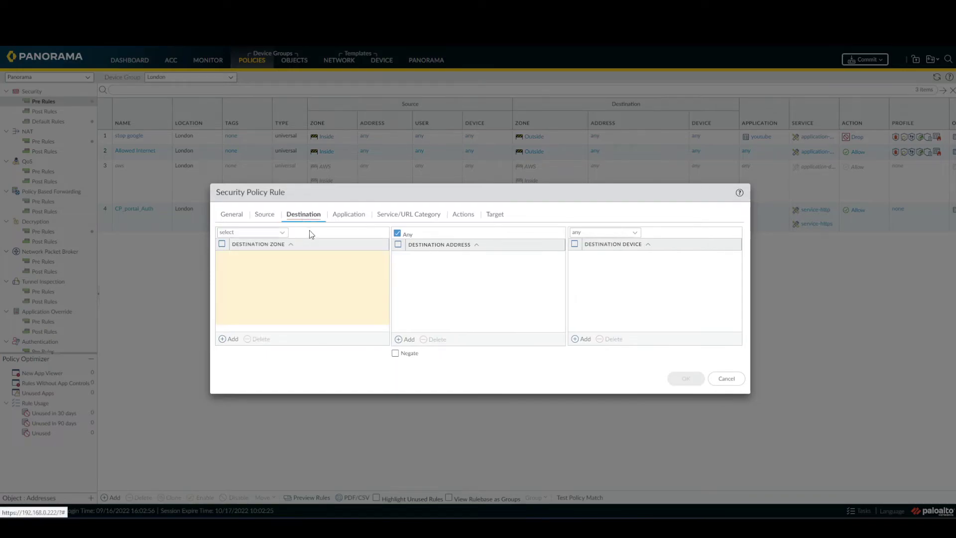
click(230, 339)
click(245, 292)
click(409, 214)
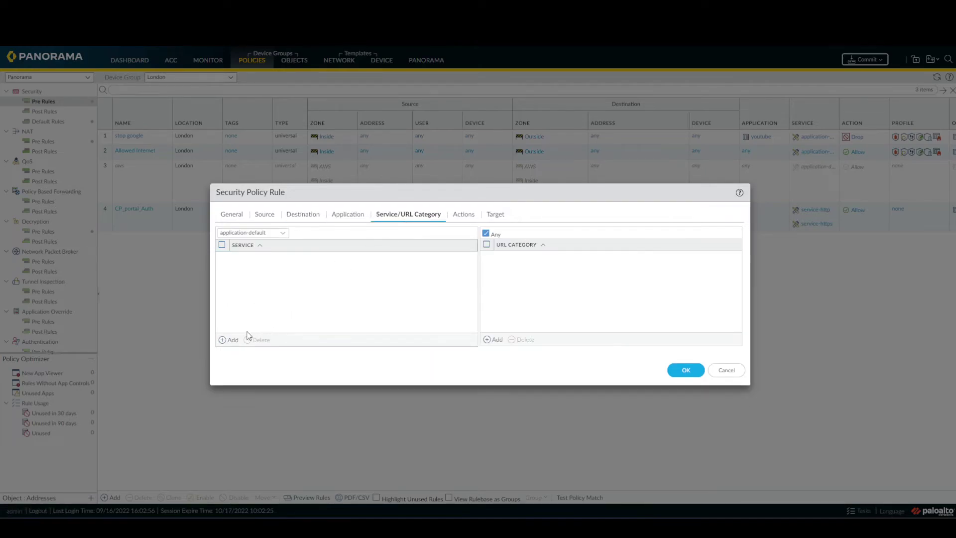
click(232, 339)
click(269, 279)
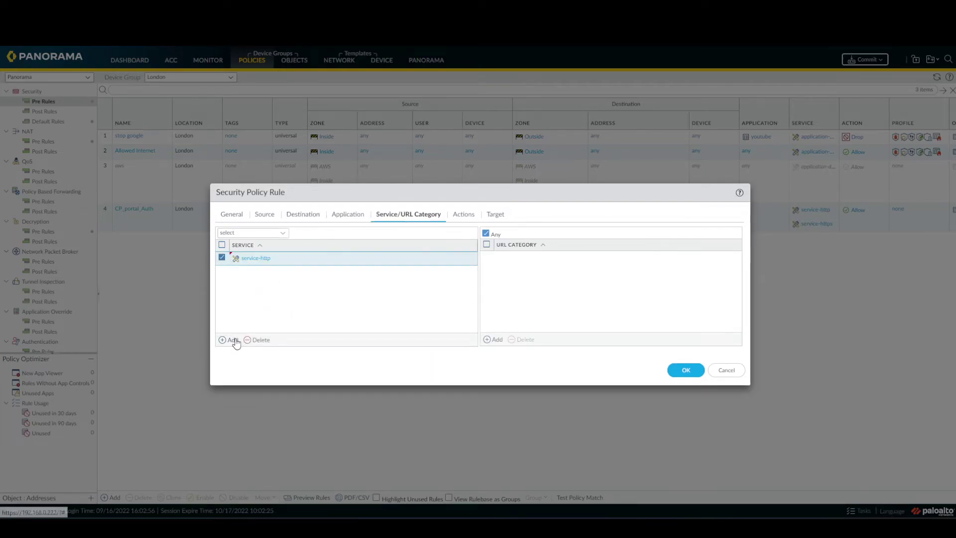
click(235, 340)
click(255, 301)
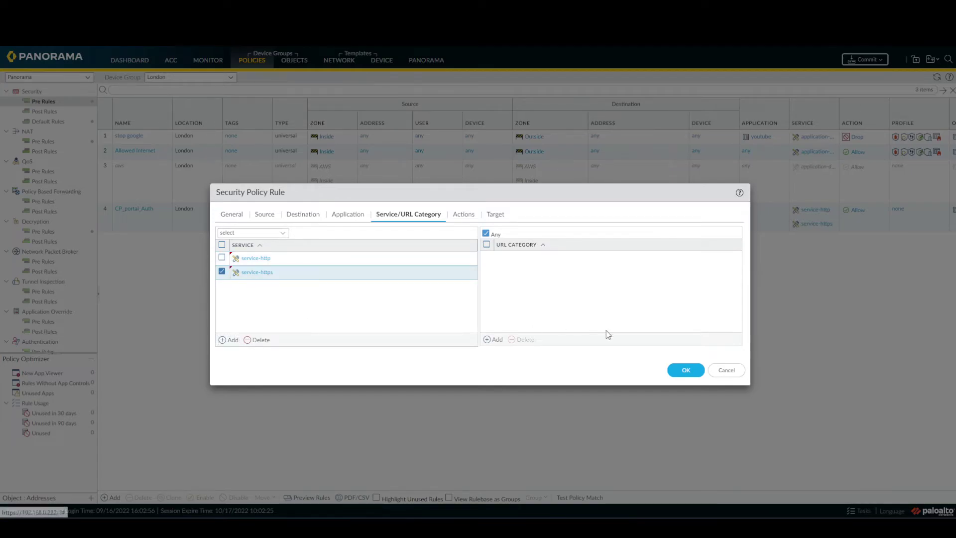
click(678, 371)
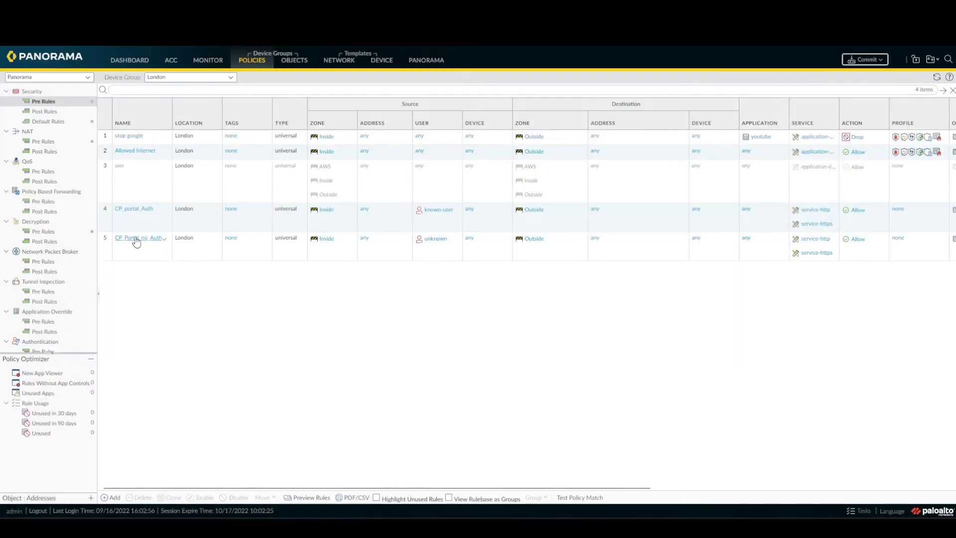
- Move CP_portal_Auth, then CP_Portal_no_Auth, to the top of the Security pre-rules
click(263, 497)
click(269, 439)
click(141, 253)
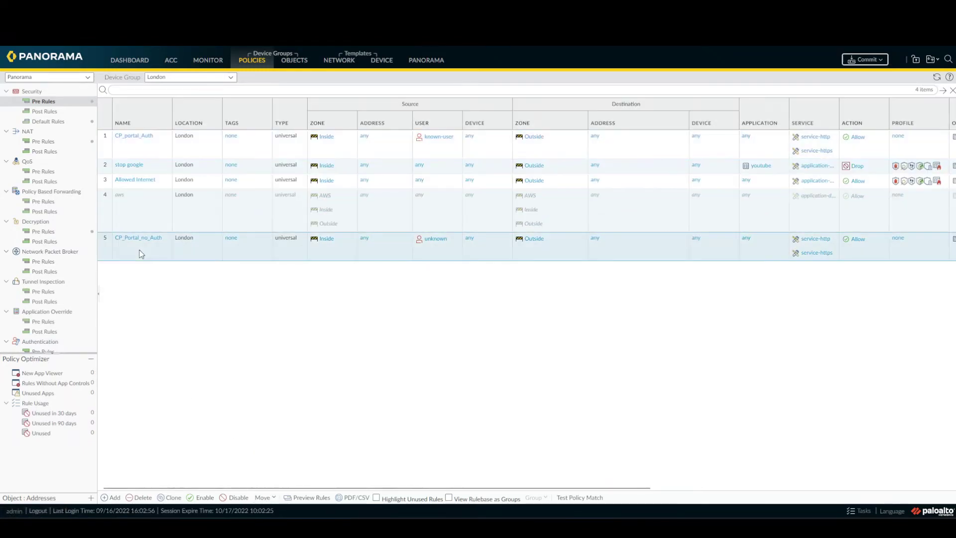
click(264, 497)
click(279, 441)
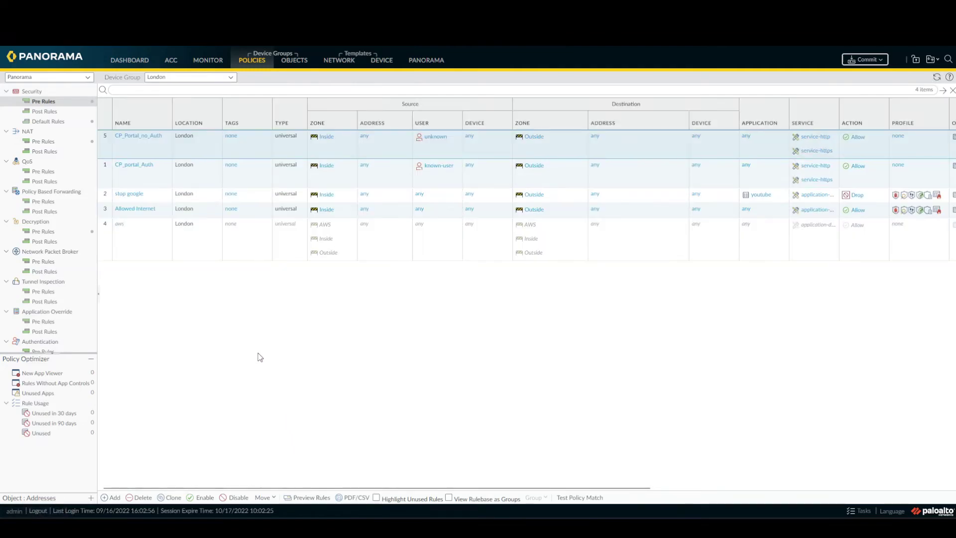
- Commit and push the Panorama changes to the firewalls
click(865, 59)
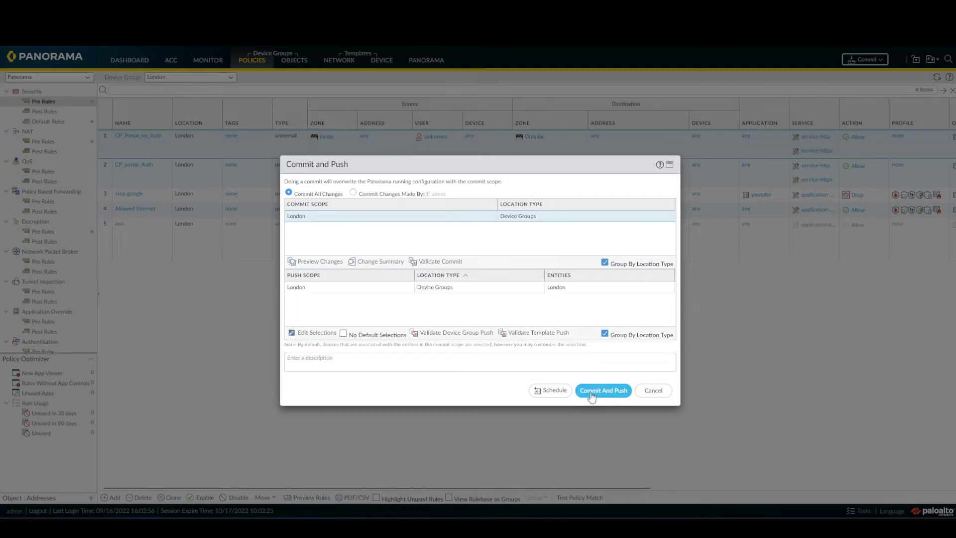
click(592, 394)
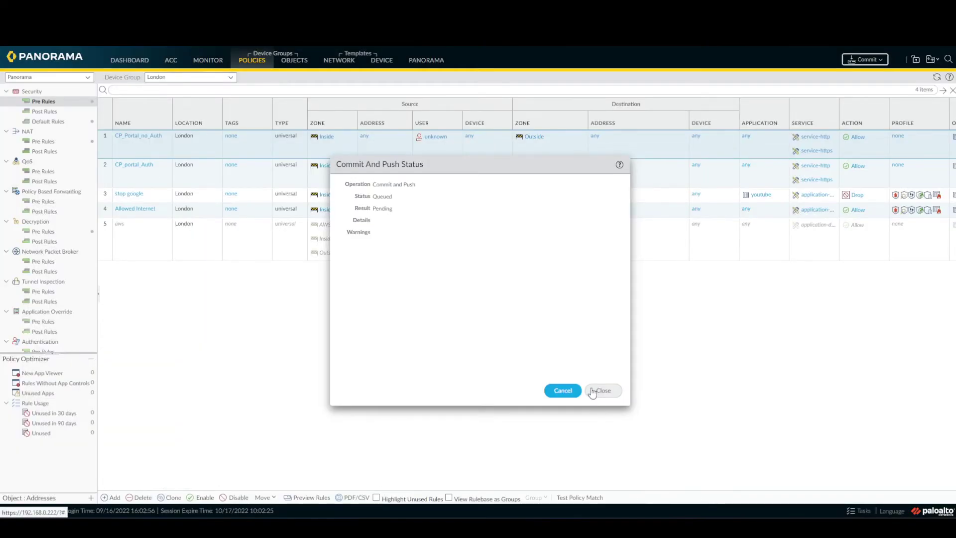
click(595, 391)
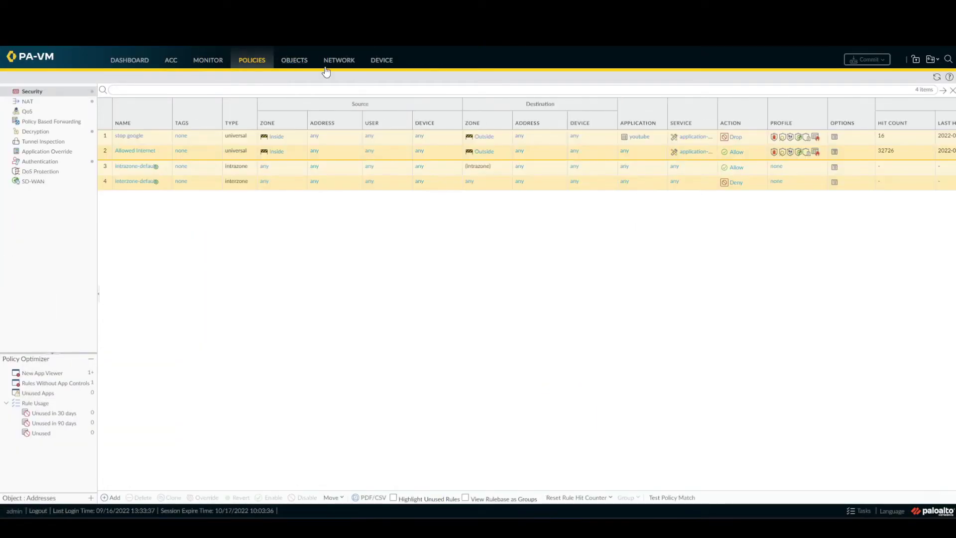
- Check the running tasks, view the PA-VM Traffic log, then switch to the Windows test machine
click(862, 511)
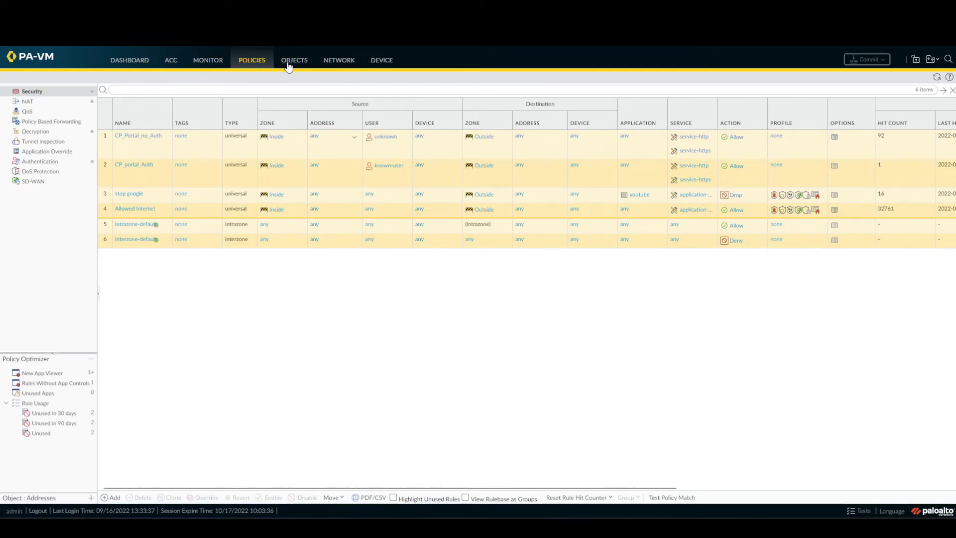
click(208, 63)
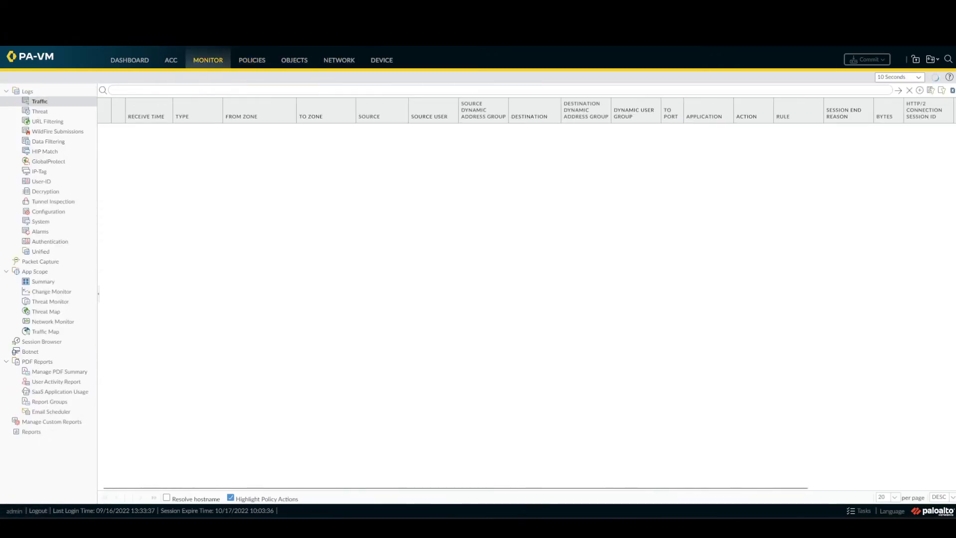
key(alt+Tab)
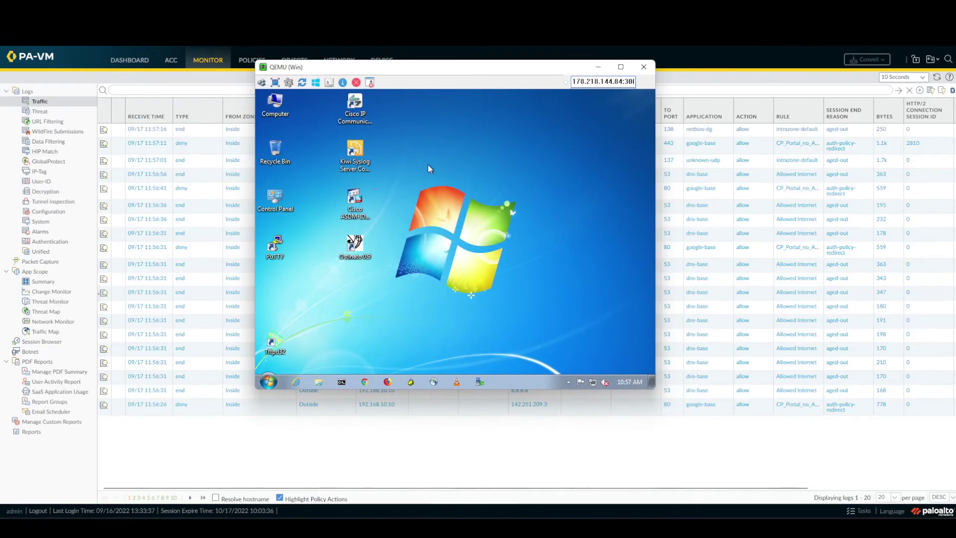
- Launch Chrome, browse to trigger the Authentication Portal, and log in with the test user's password
click(369, 385)
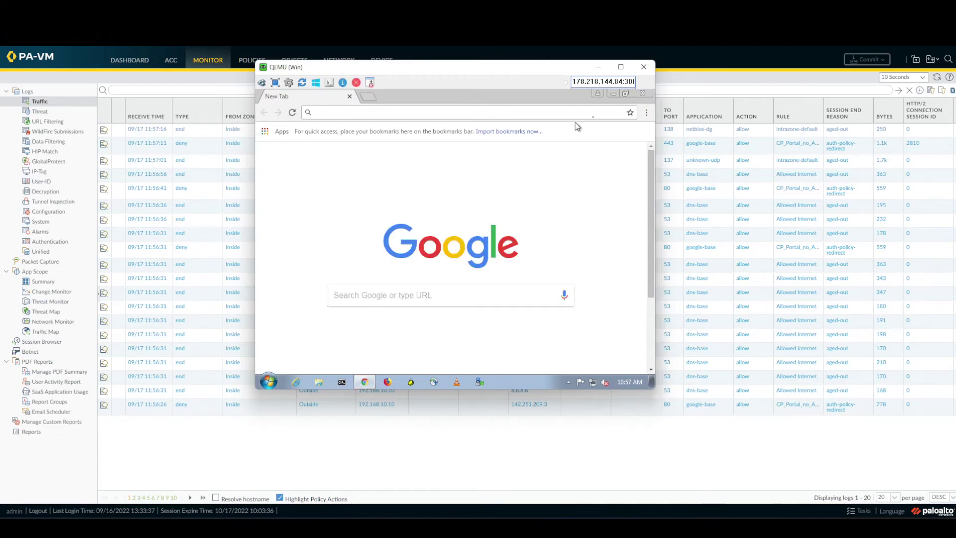
click(349, 355)
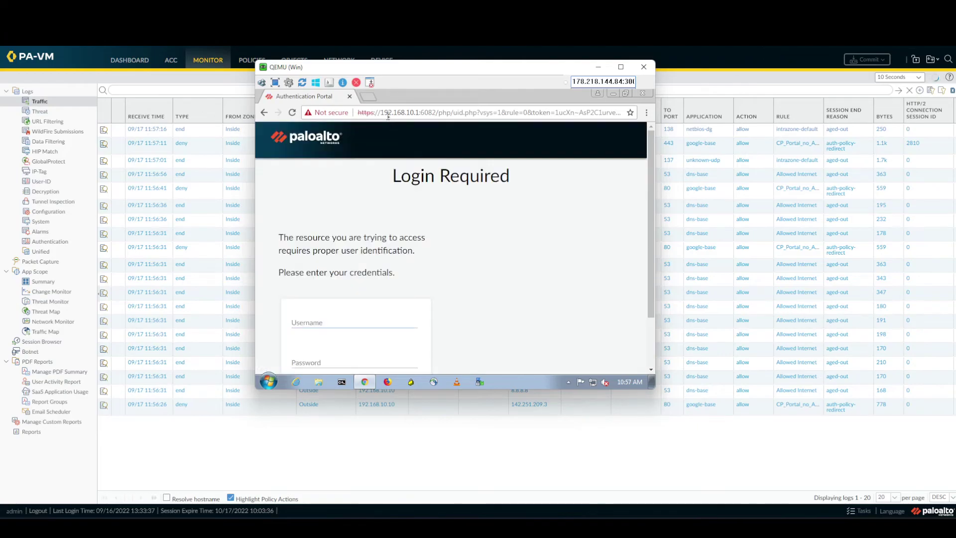
scroll(340, 271, down, 2)
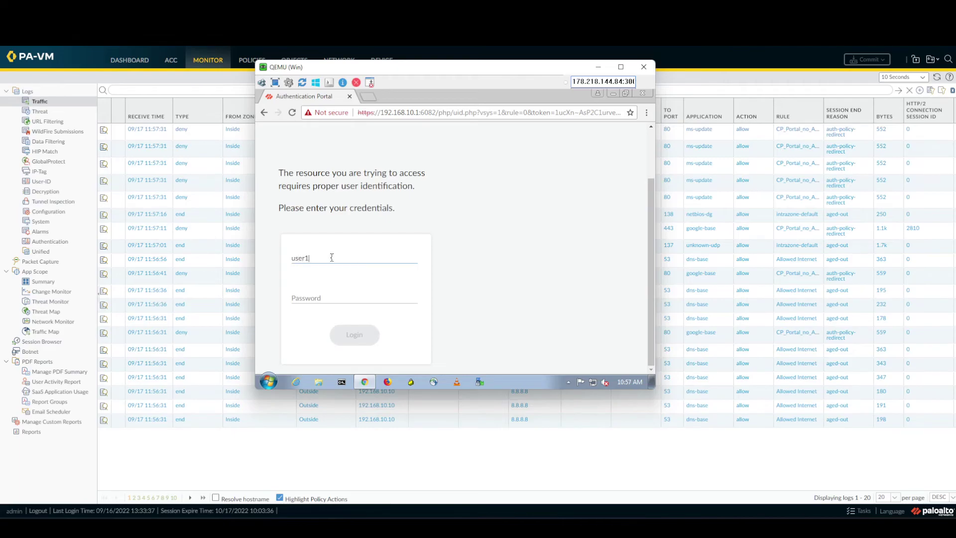
key(Tab)
text(pal)
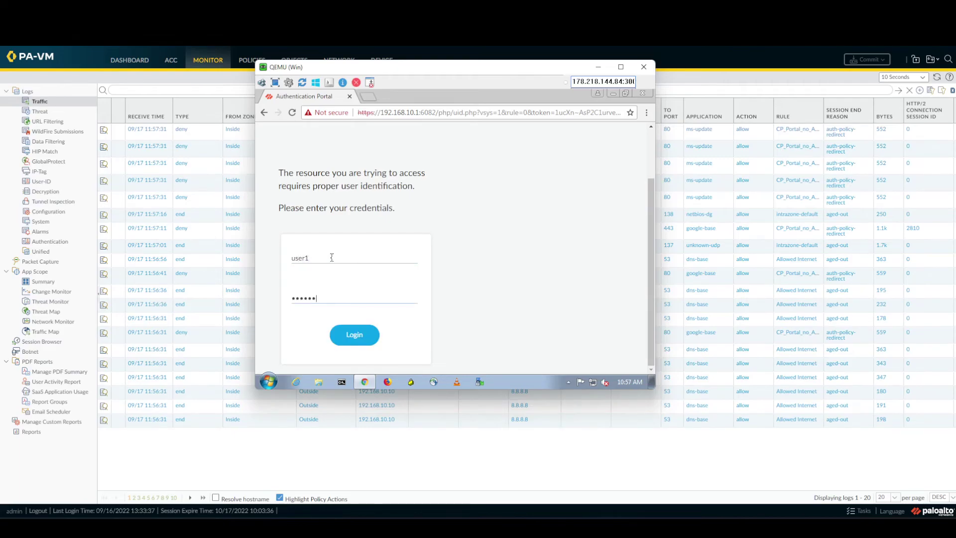
click(364, 340)
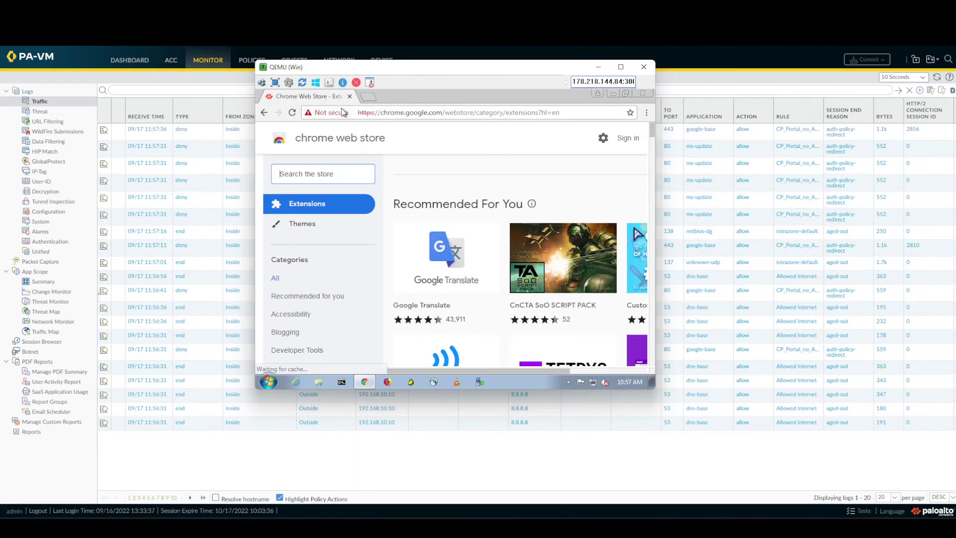
- Browse to google.com in Chrome after the portal login
click(403, 116)
text(google.cm)
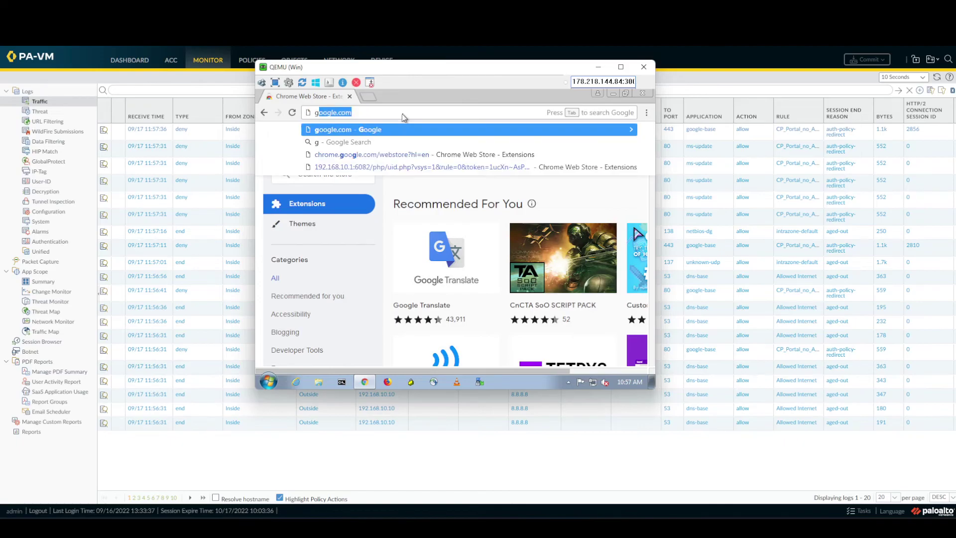
key(BackSpace)
text(om)
key(Return)
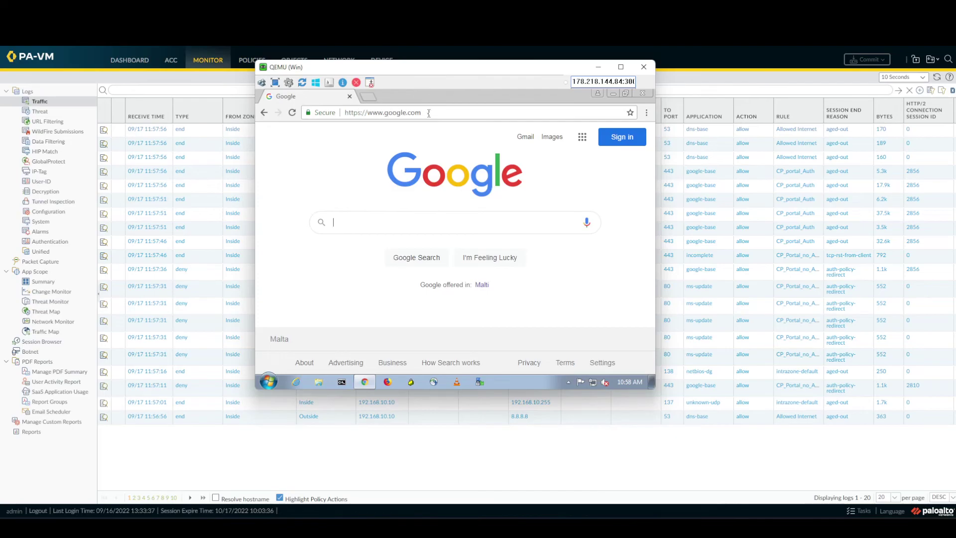
- Browse to bbc.co.uk, then hide the VM window to reveal the traffic log
drag(429, 113, 312, 102)
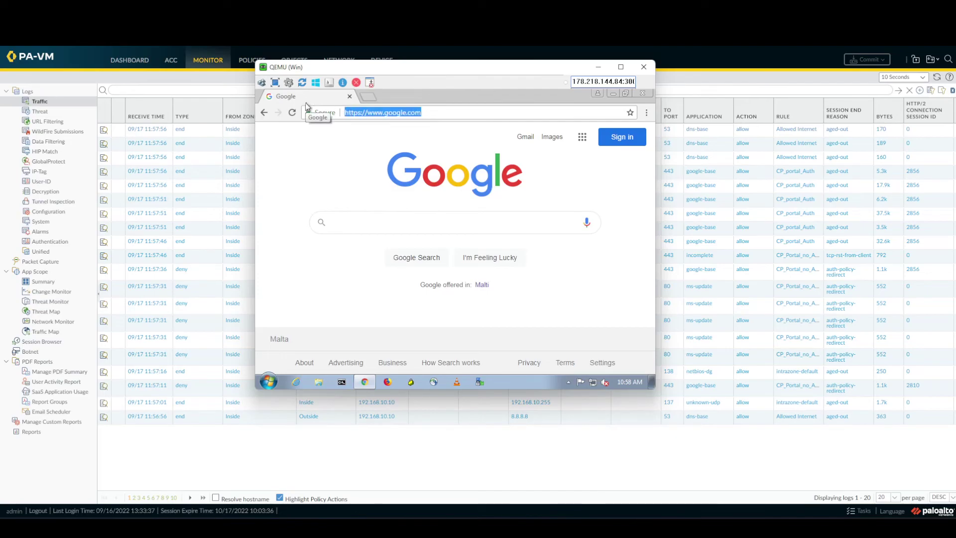
text(bbc.co.uk)
key(Return)
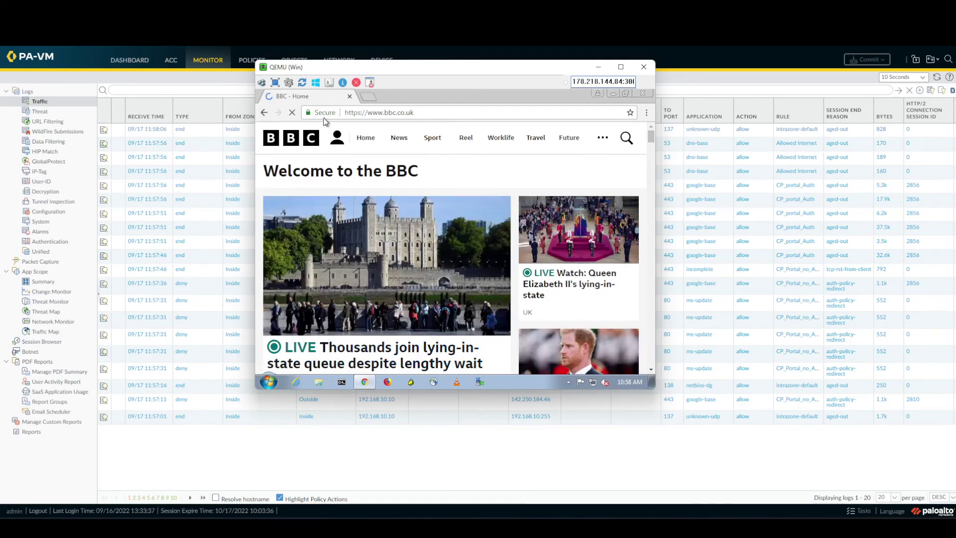
key(alt+Tab)
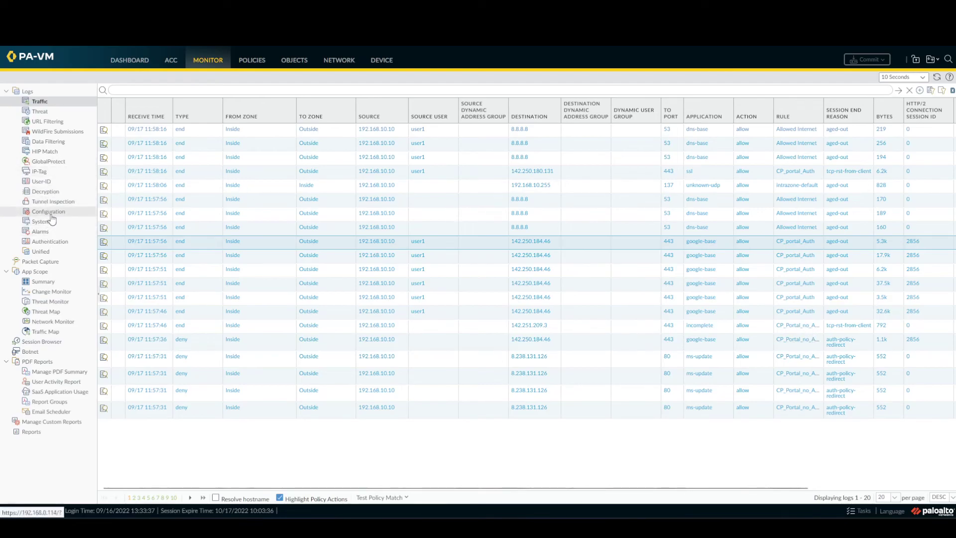
- Show the Authentication log and select the newest Authentication Success entry from 192.168.10.10
click(69, 248)
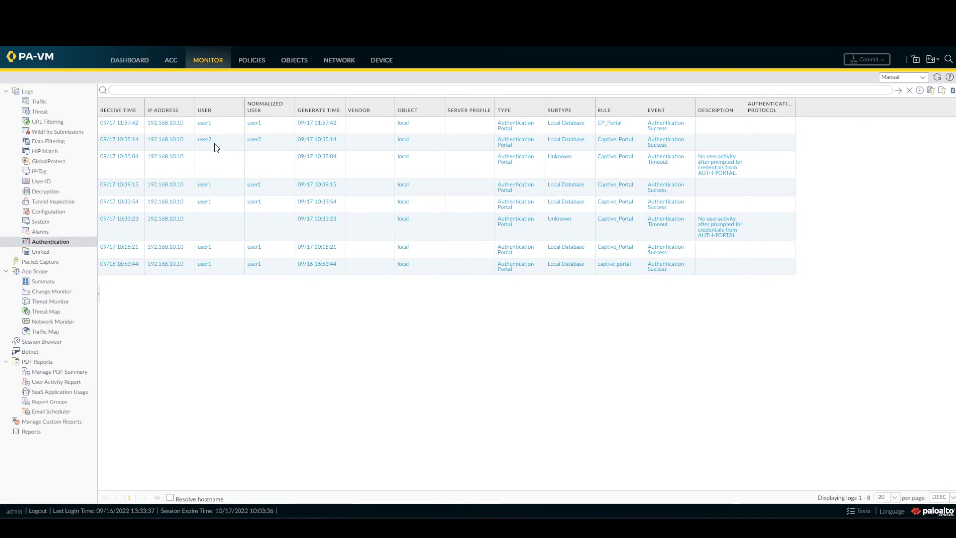
click(483, 131)
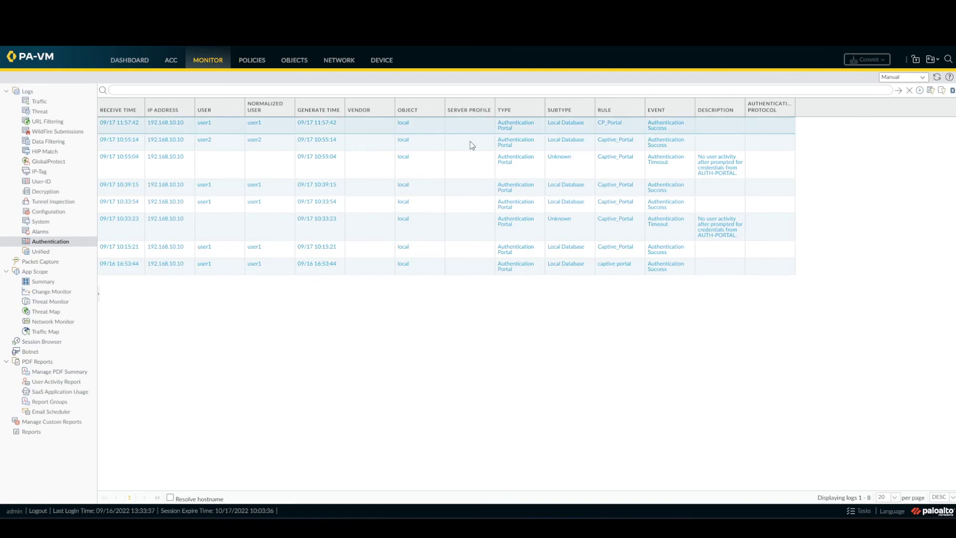